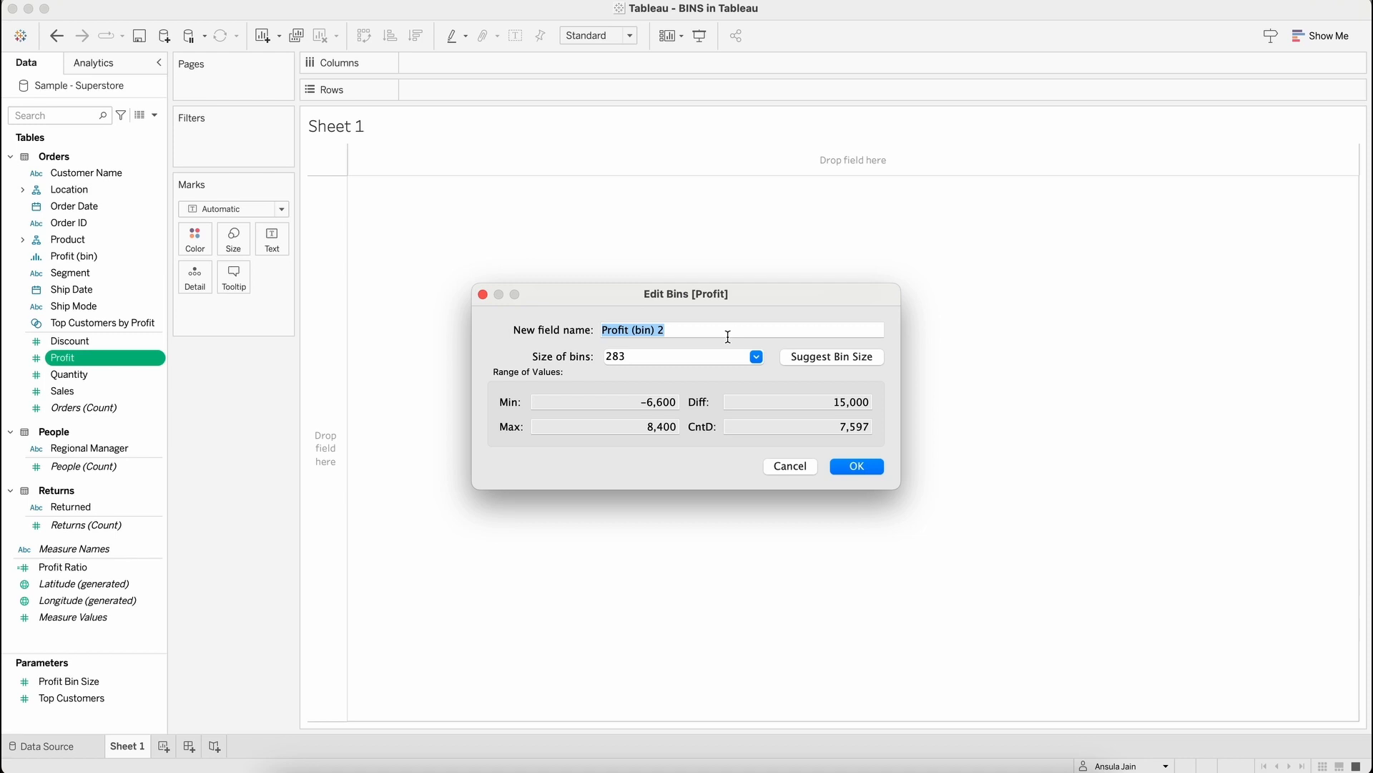
# Name the new profit bin field "Bins for Profit", set its bin size to 250 and create it
pyautogui.write('Bins for Profiyt')
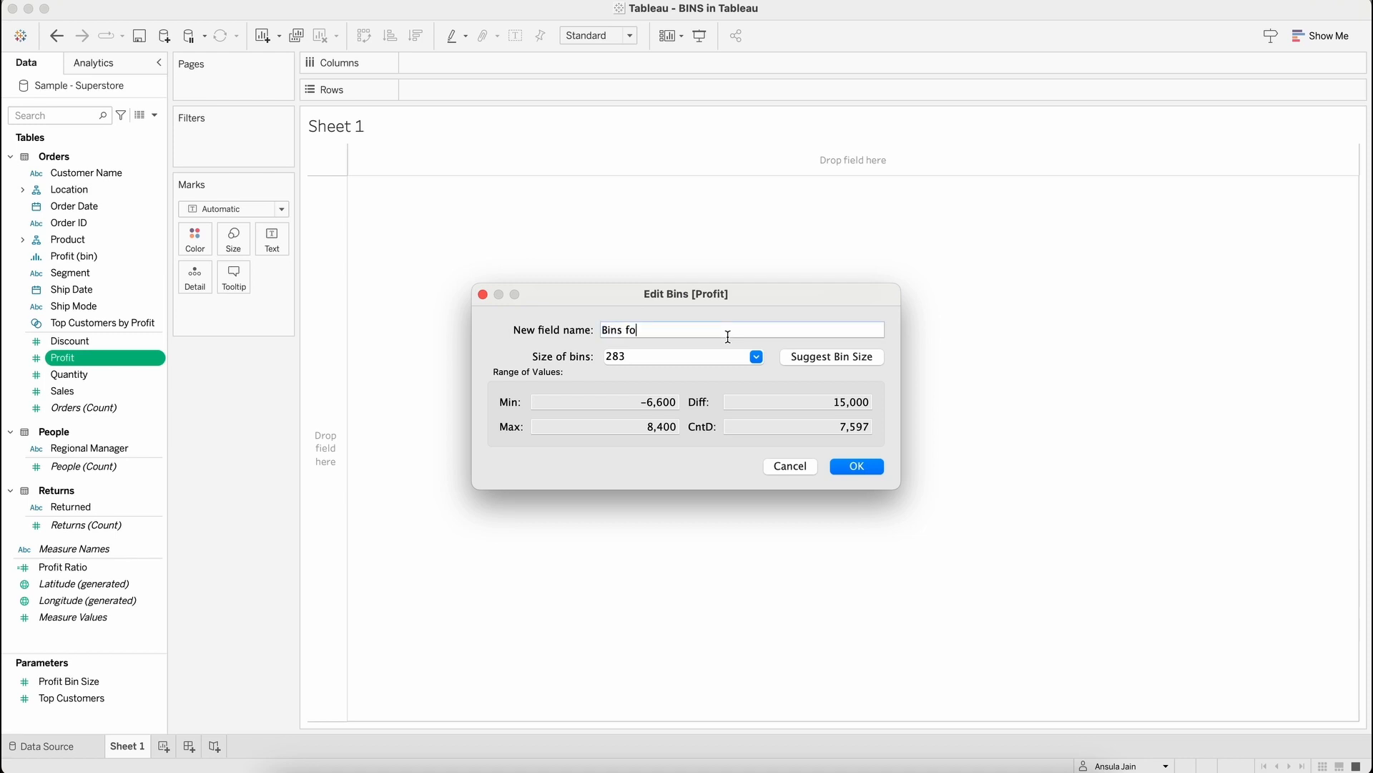
pyautogui.press('BackSpace')
pyautogui.press('BackSpace')
pyautogui.press('Tab')
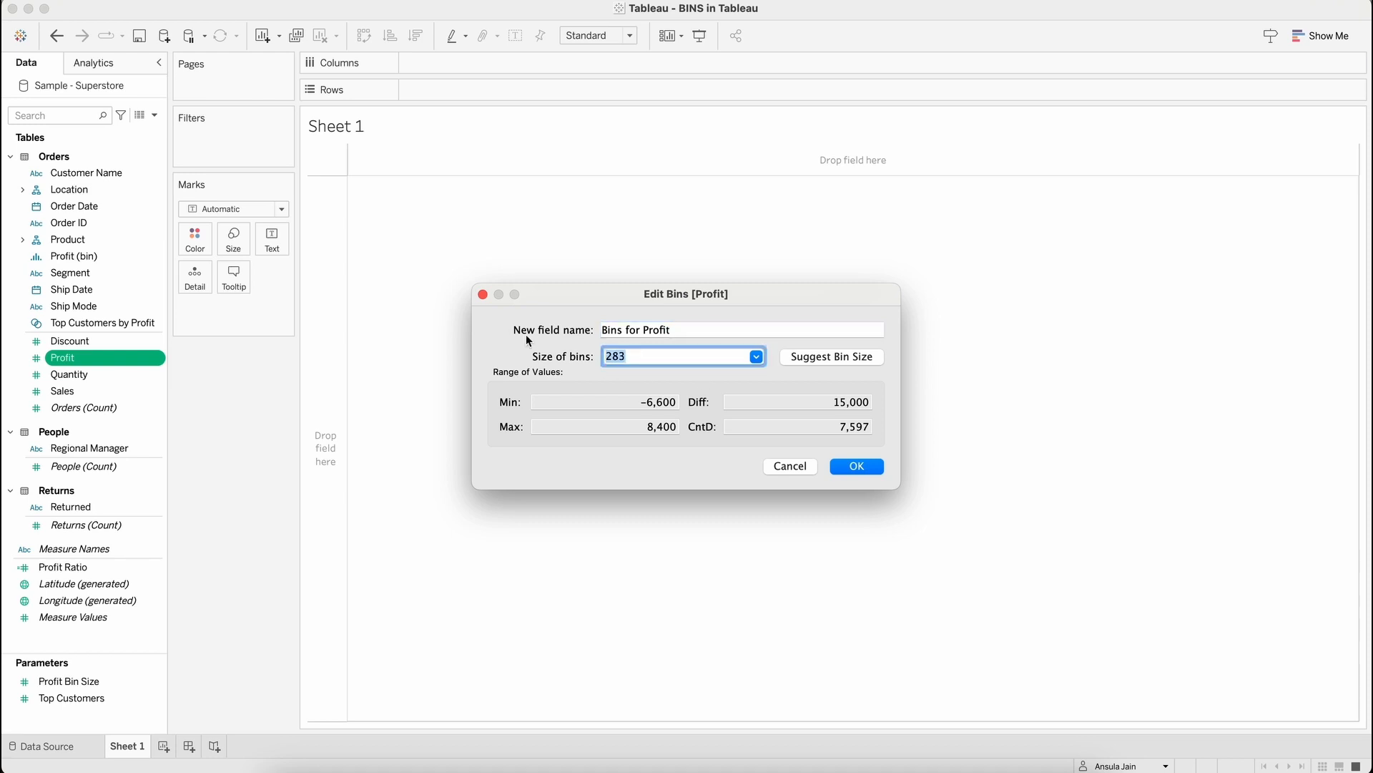
pyautogui.write('250')
pyautogui.click(846, 468)
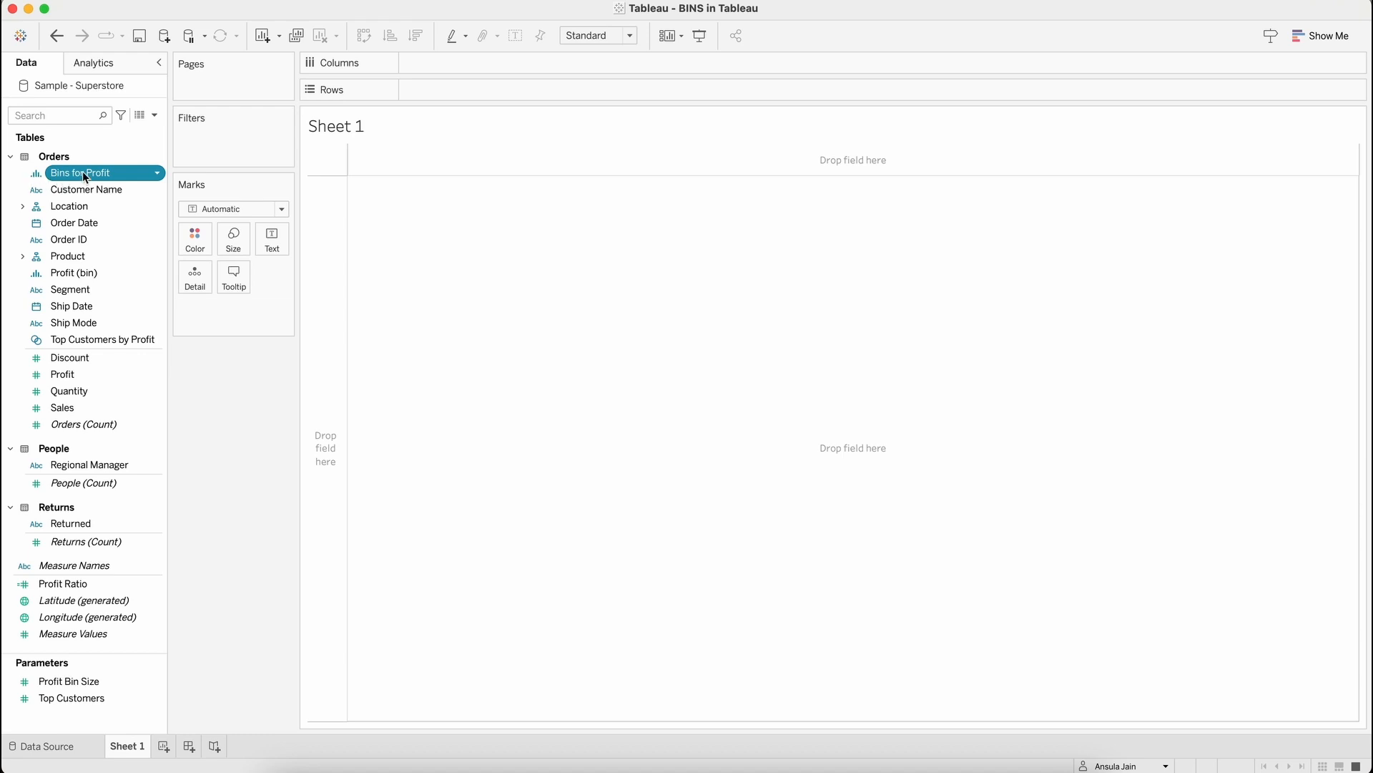
# Build a histogram with Bins for Profit on Columns and Order ID aggregated as Count on Rows
pyautogui.moveTo(41, 180); pyautogui.dragTo(448, 62)
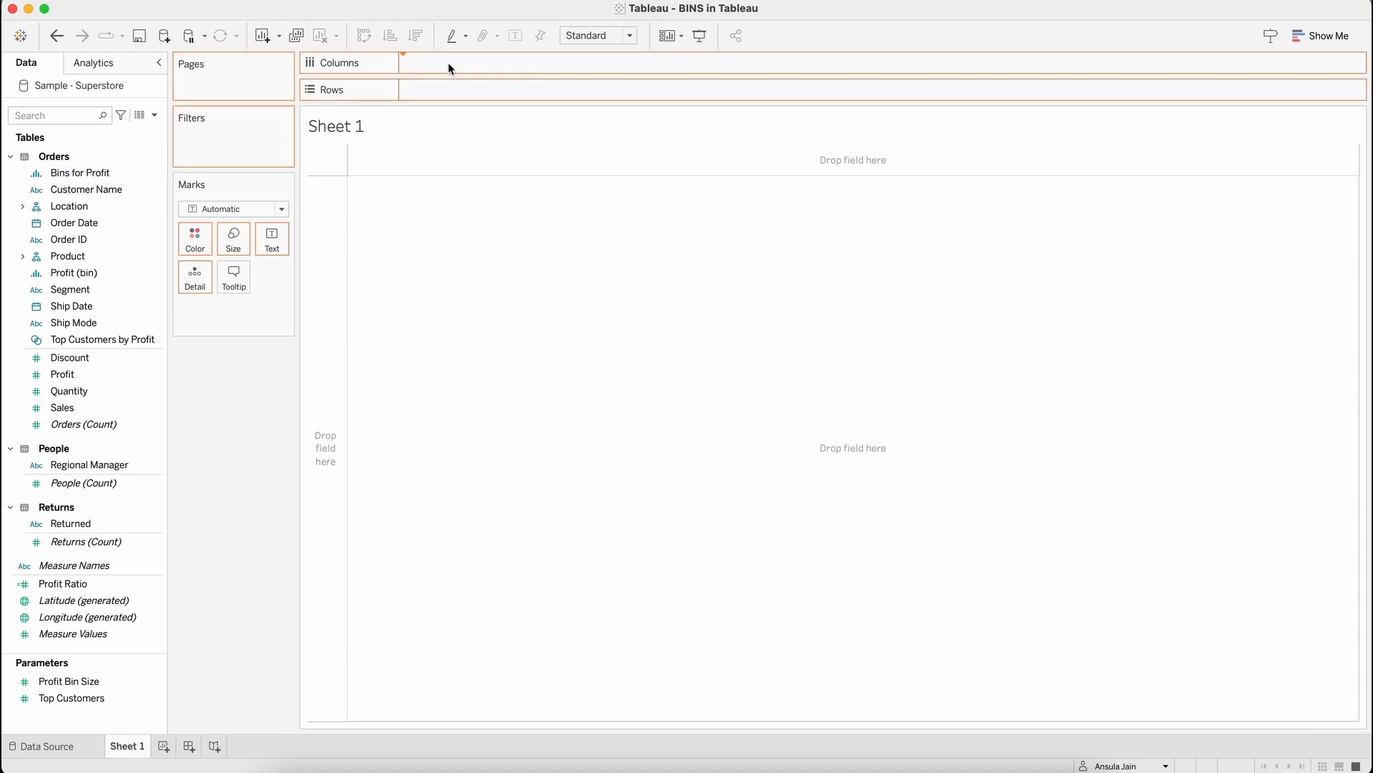
pyautogui.moveTo(384, 203)
pyautogui.mouseDown()
pyautogui.moveTo(939, 156)
pyautogui.moveTo(367, 202)
pyautogui.mouseUp()
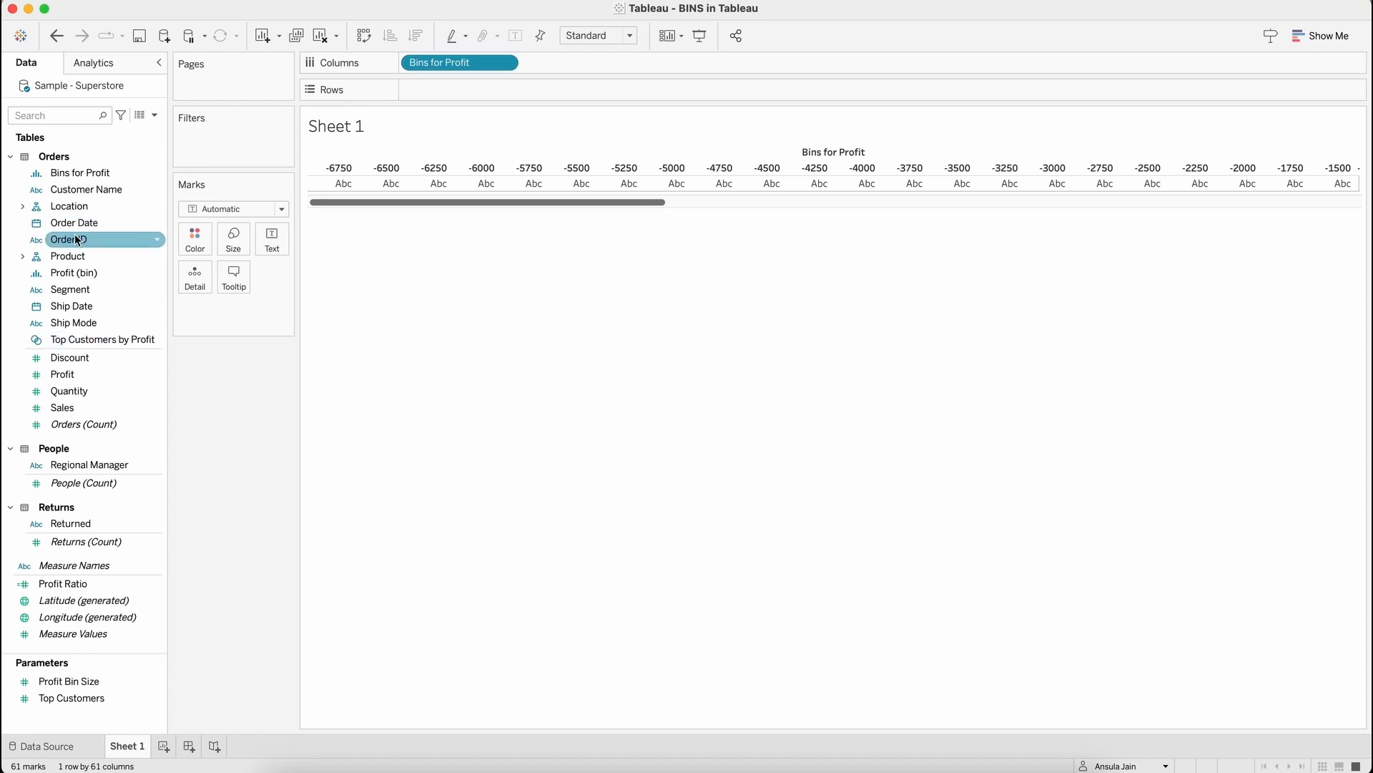
pyautogui.moveTo(69, 239); pyautogui.dragTo(471, 88)
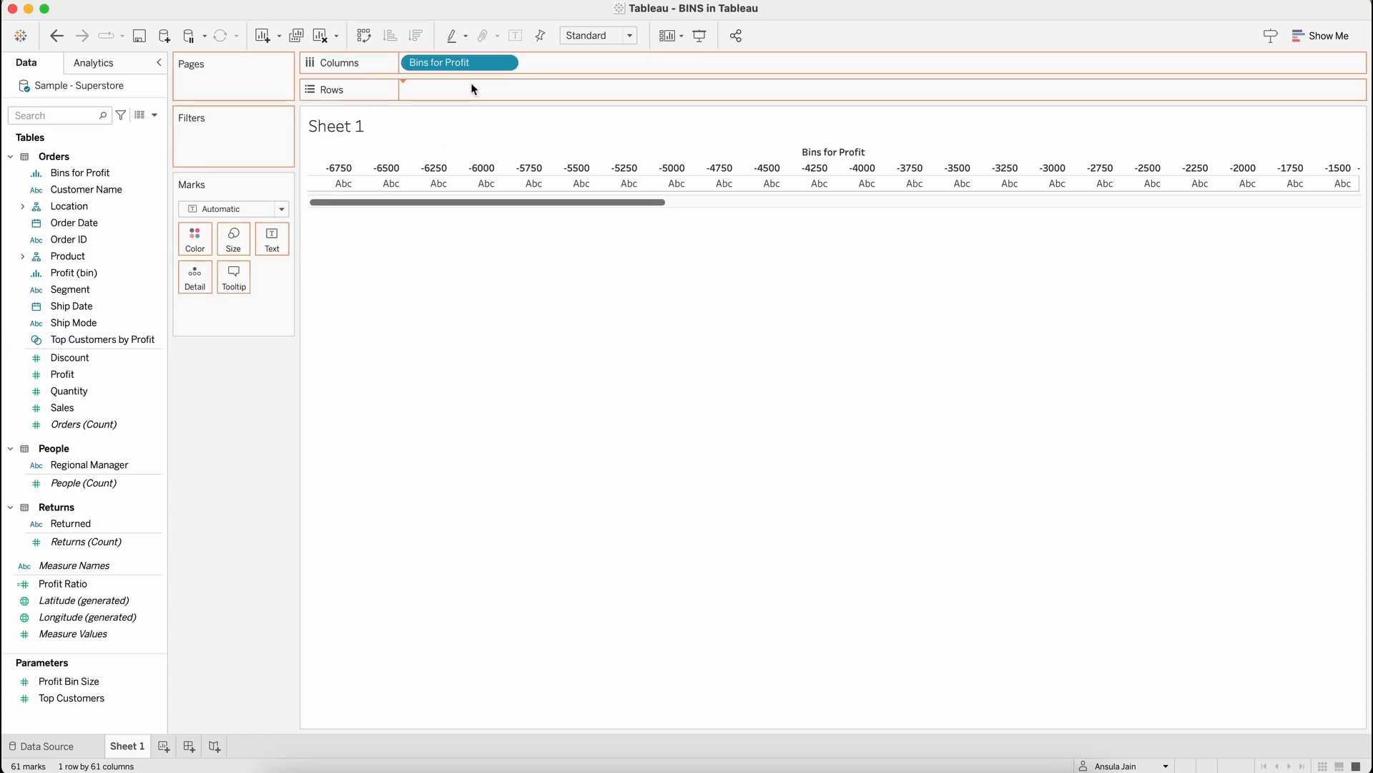
pyautogui.rightClick(471, 86)
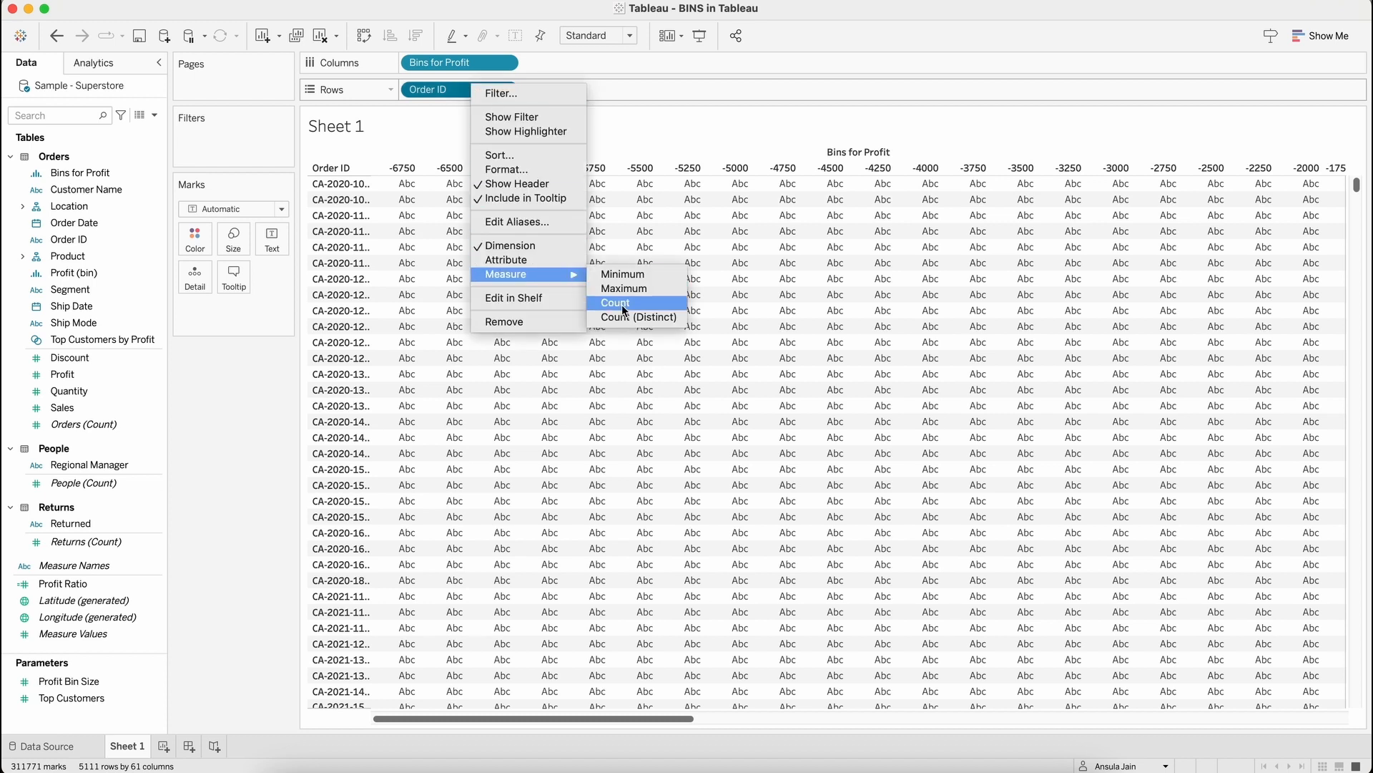
pyautogui.click(621, 308)
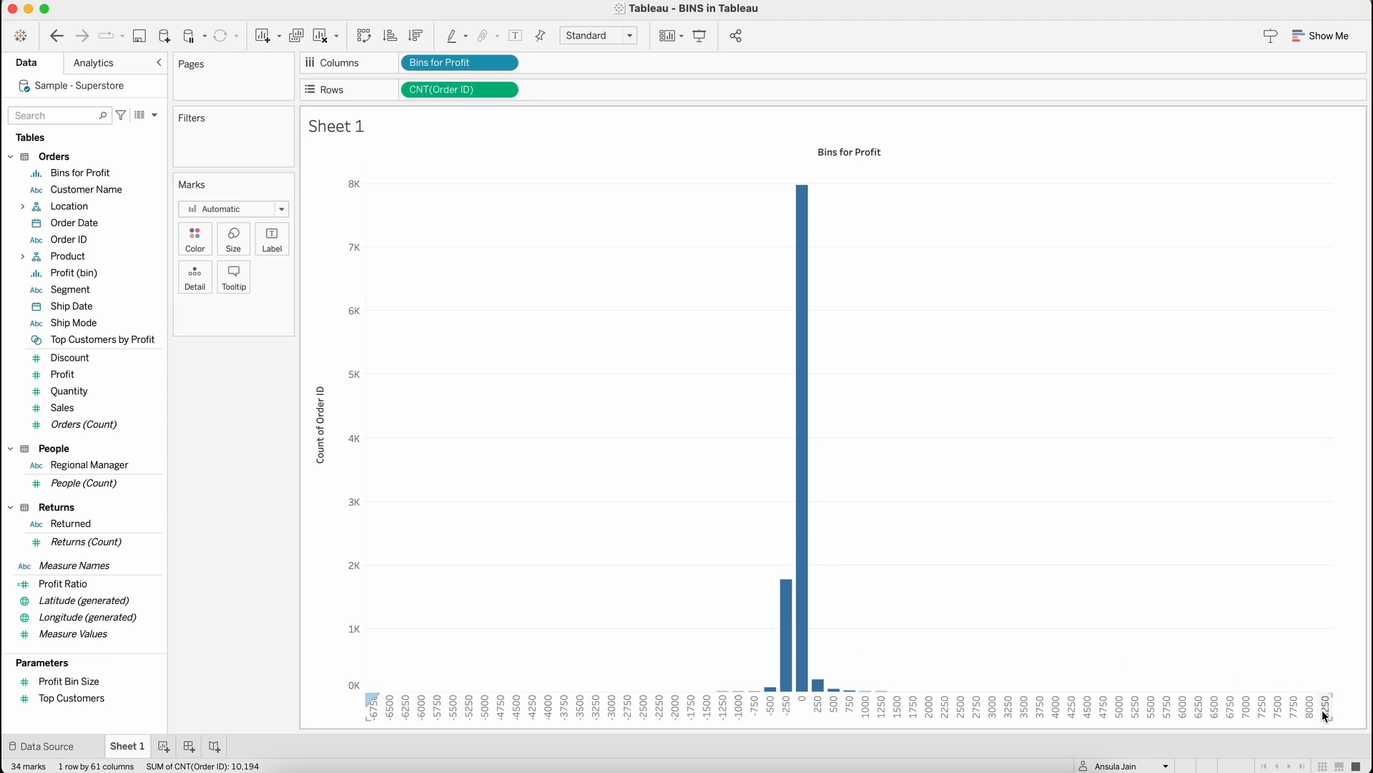
# Edit the Bins for Profit field and set its bin size to 1000
pyautogui.rightClick(117, 174)
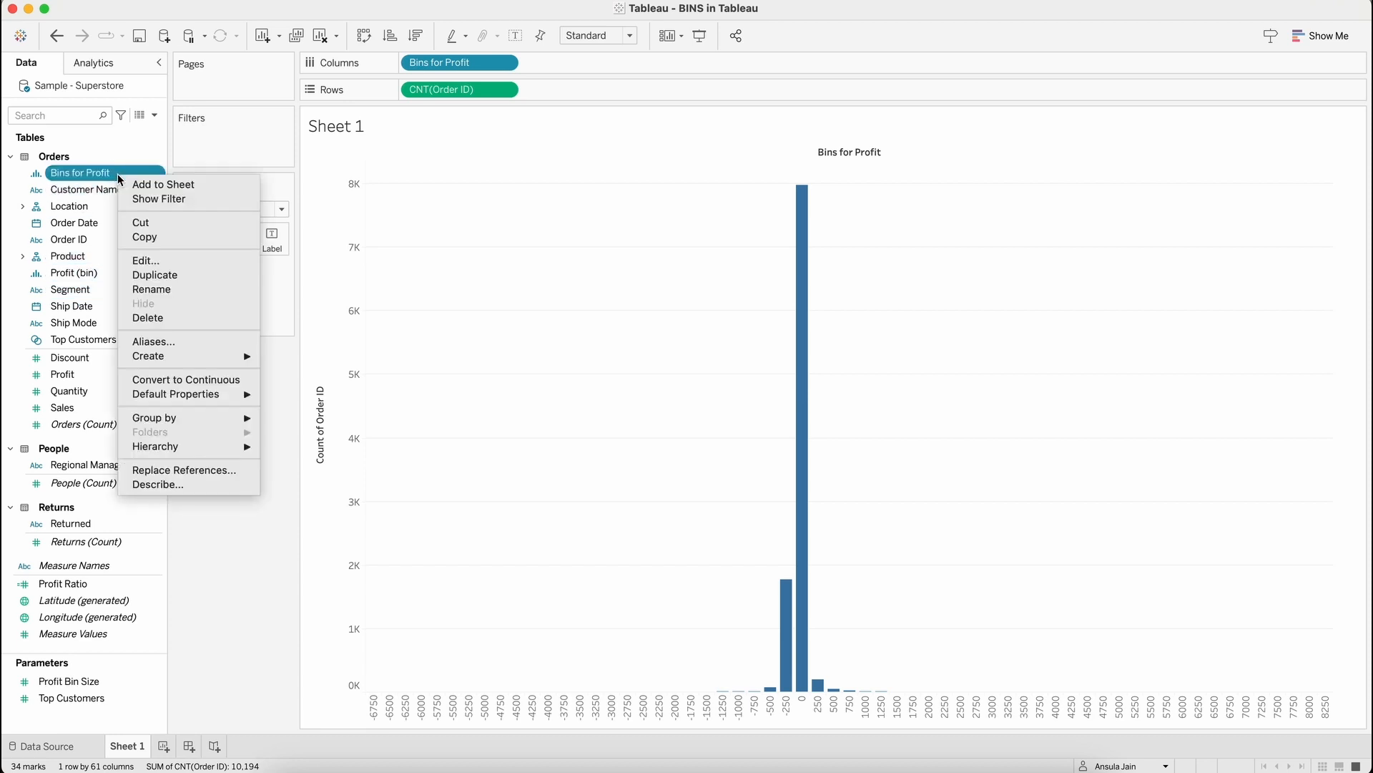
pyautogui.click(183, 259)
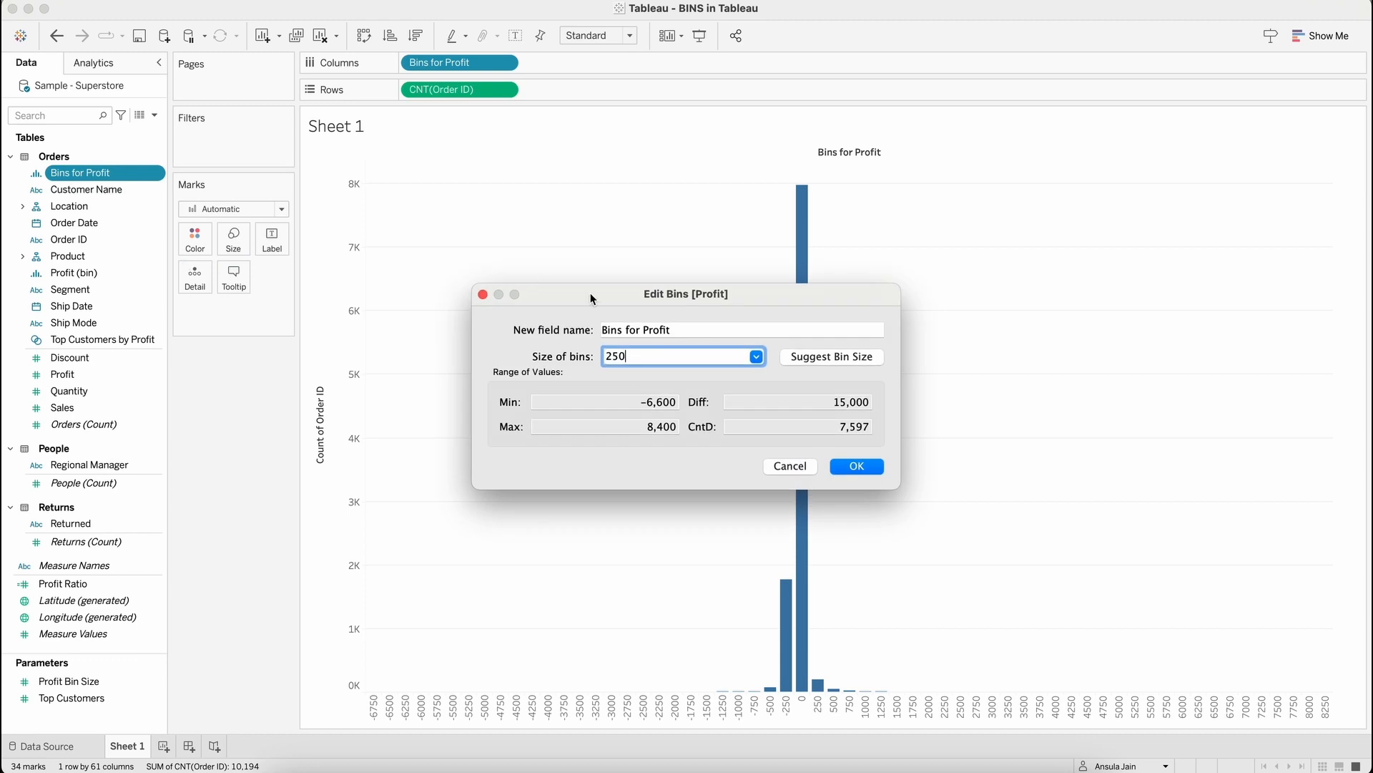
pyautogui.doubleClick(652, 355)
pyautogui.write('1000')
pyautogui.click(853, 465)
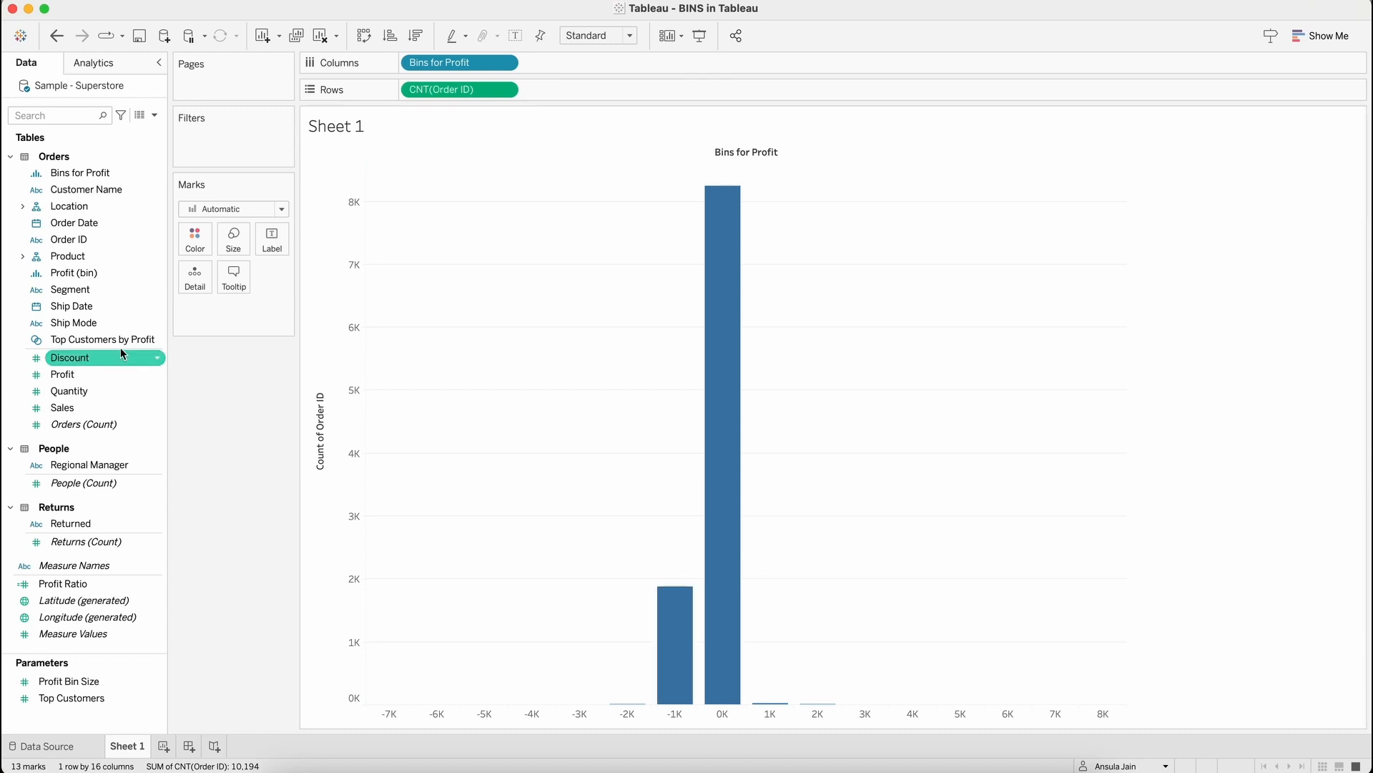
# Edit the Bins for Profit field and set its bin size to 3000
pyautogui.rightClick(93, 175)
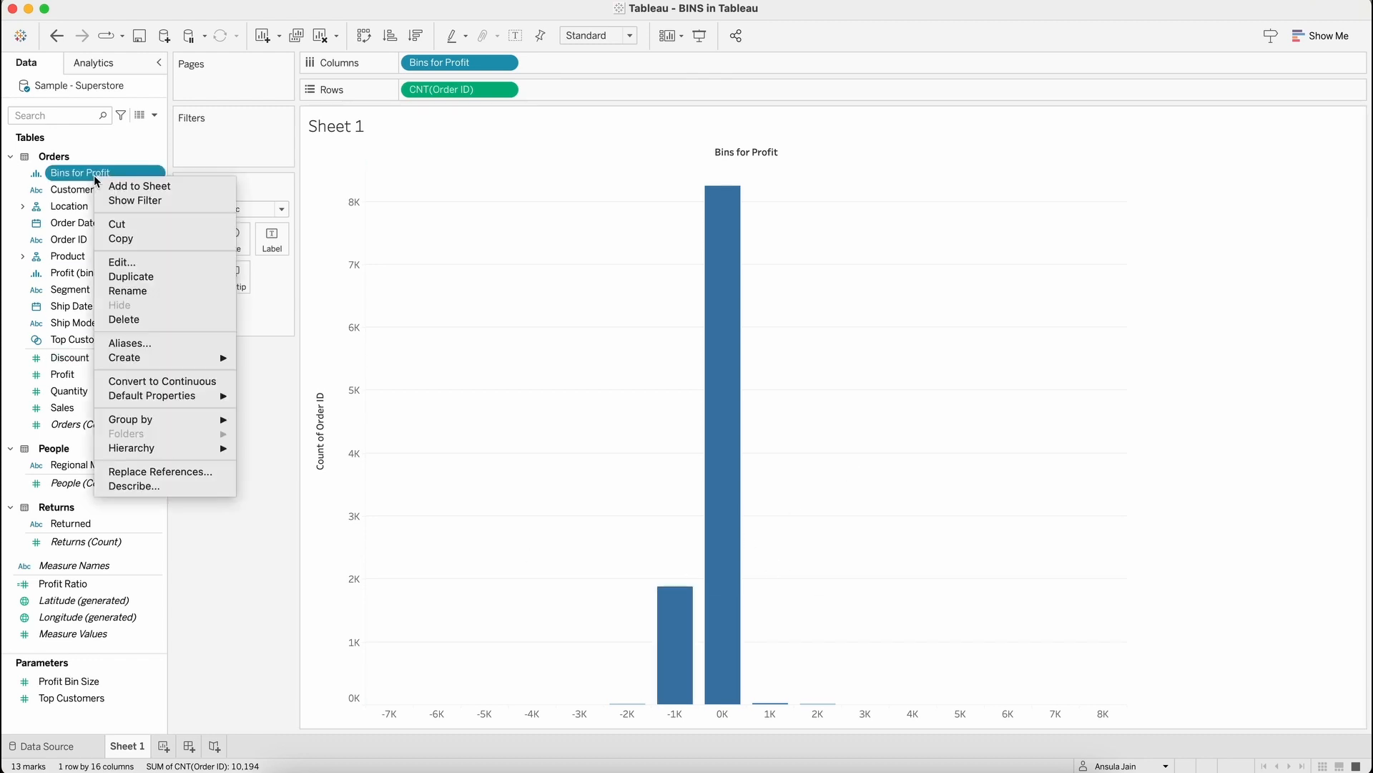
pyautogui.click(143, 260)
pyautogui.click(613, 358)
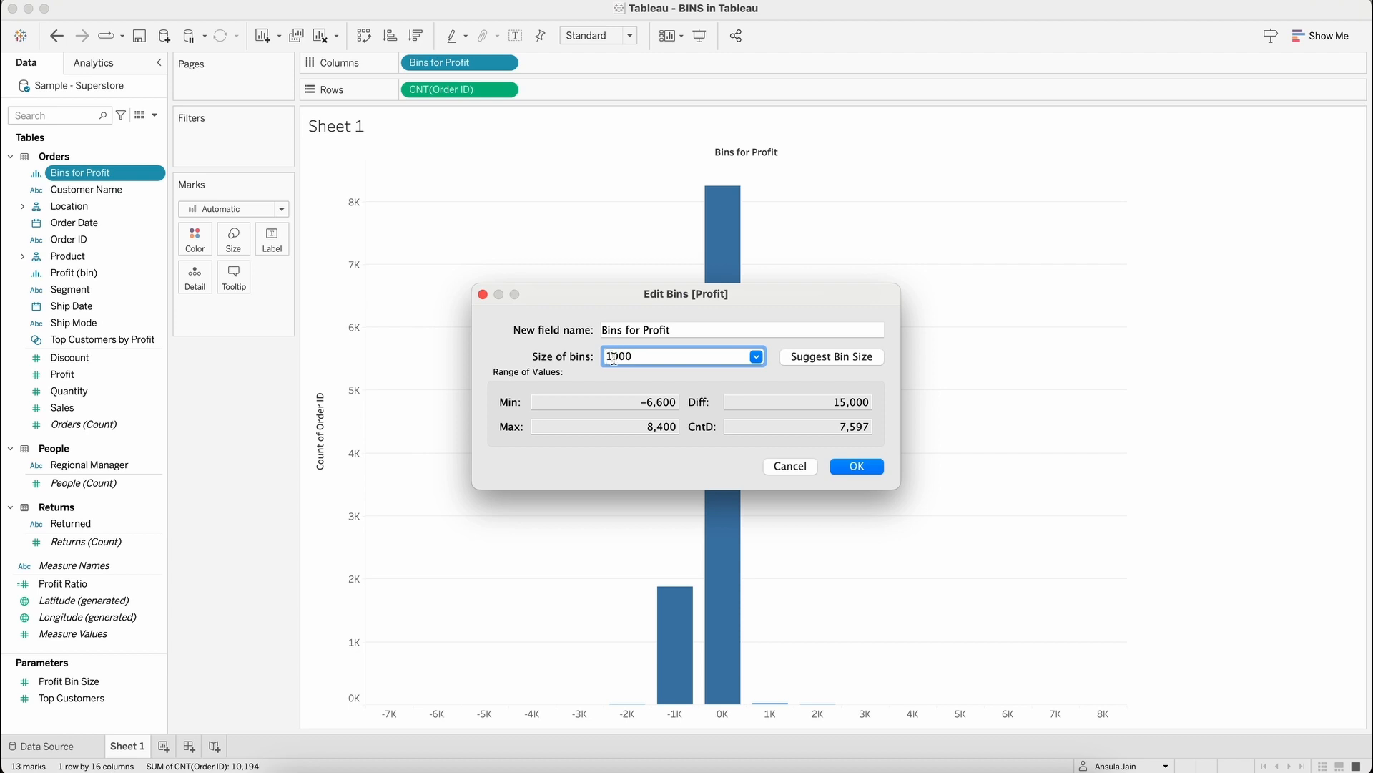
pyautogui.press('BackSpace')
pyautogui.write('3')
pyautogui.click(857, 466)
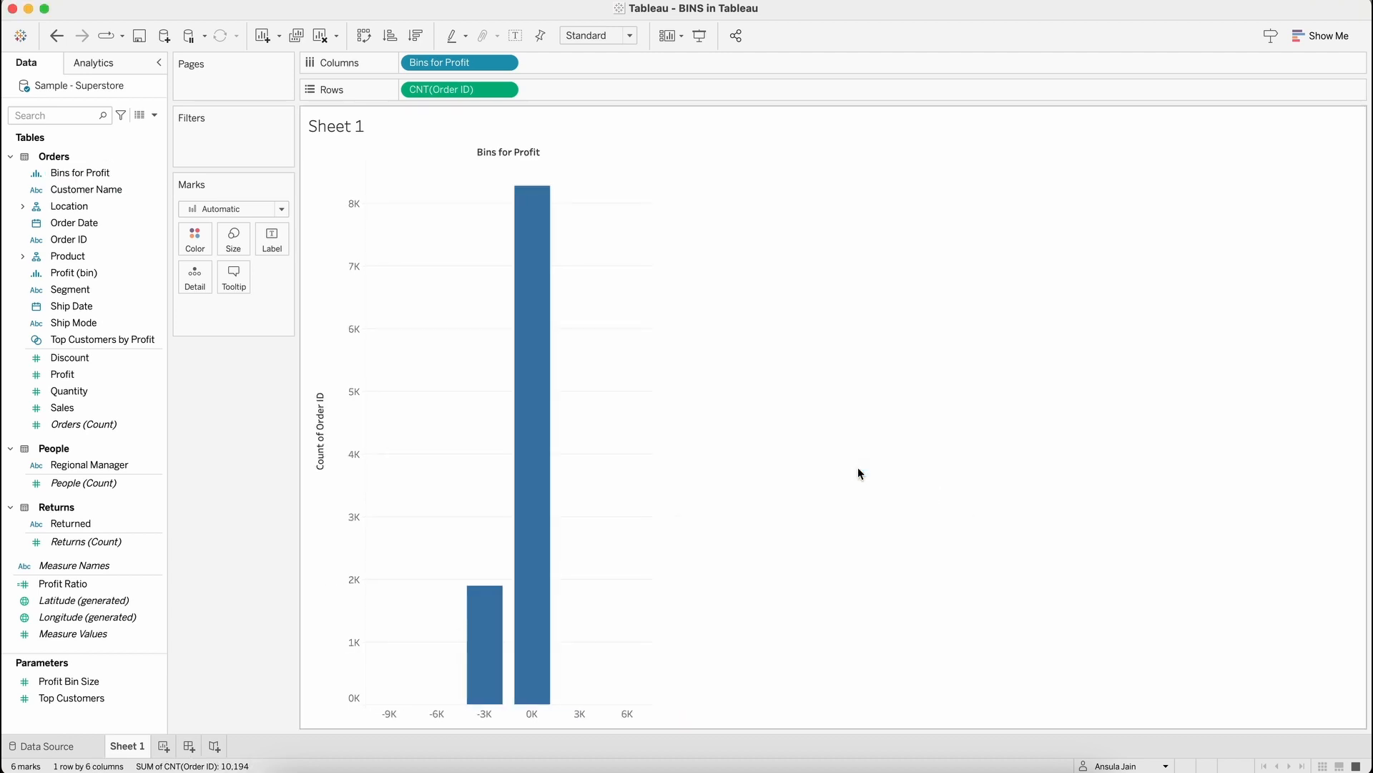
pyautogui.moveTo(537, 613)
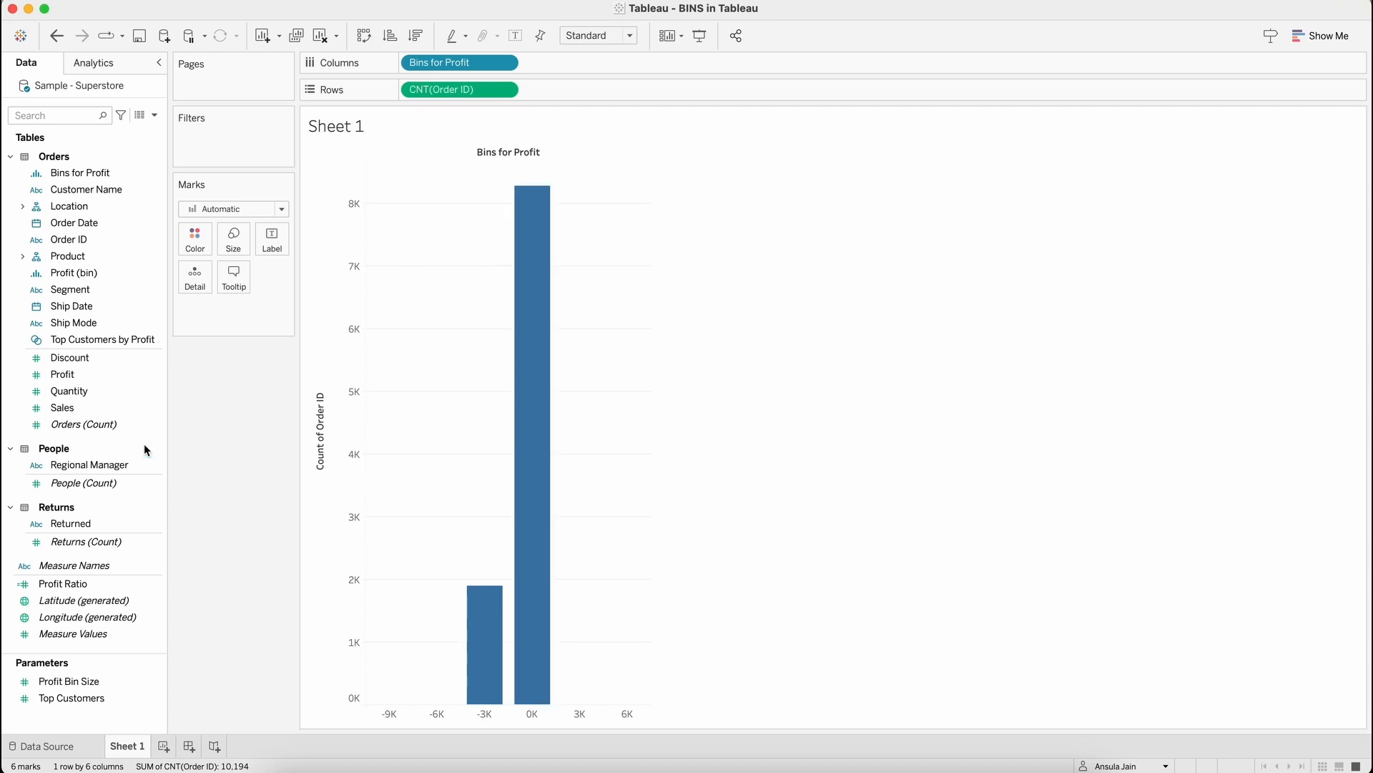
# Create a bin field from the Quantity measure with a bin size of 5, keeping the default name
pyautogui.rightClick(75, 393)
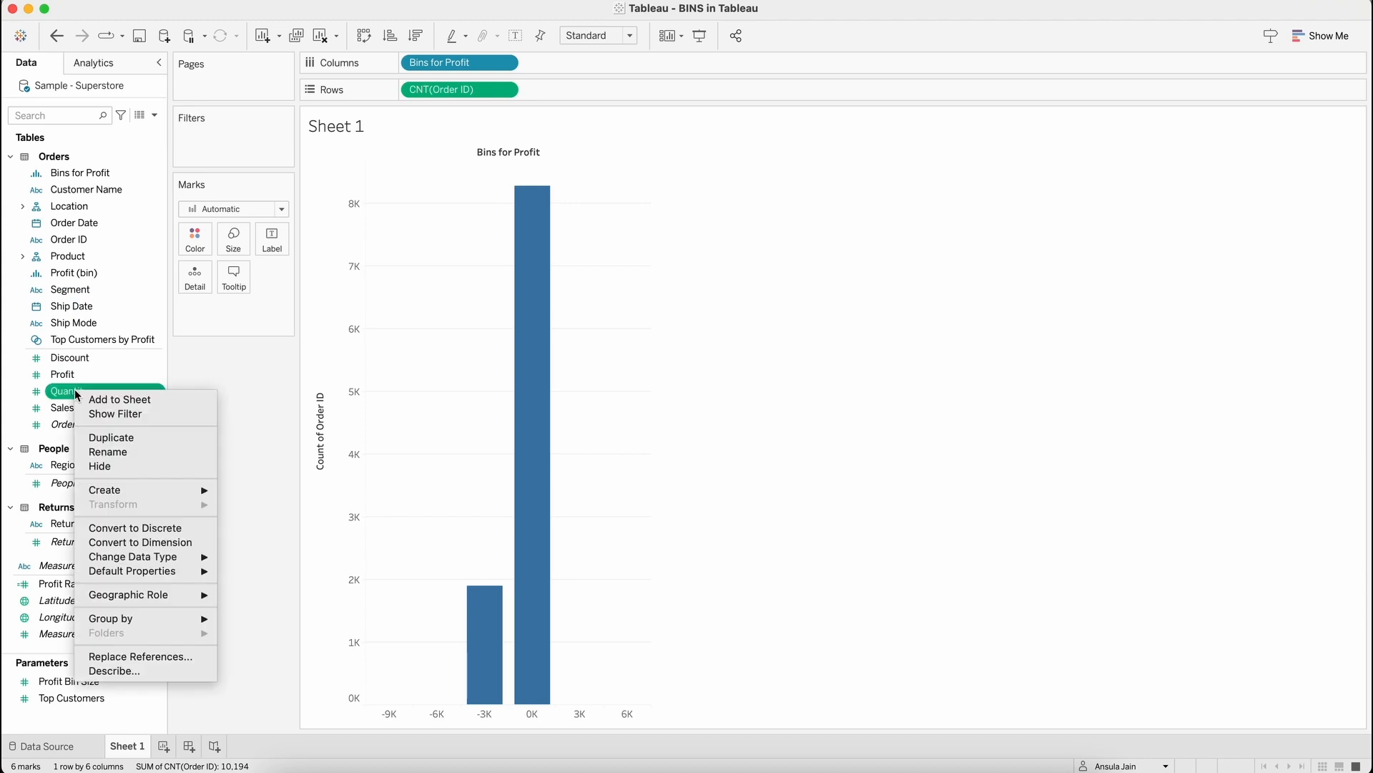
pyautogui.moveTo(163, 493)
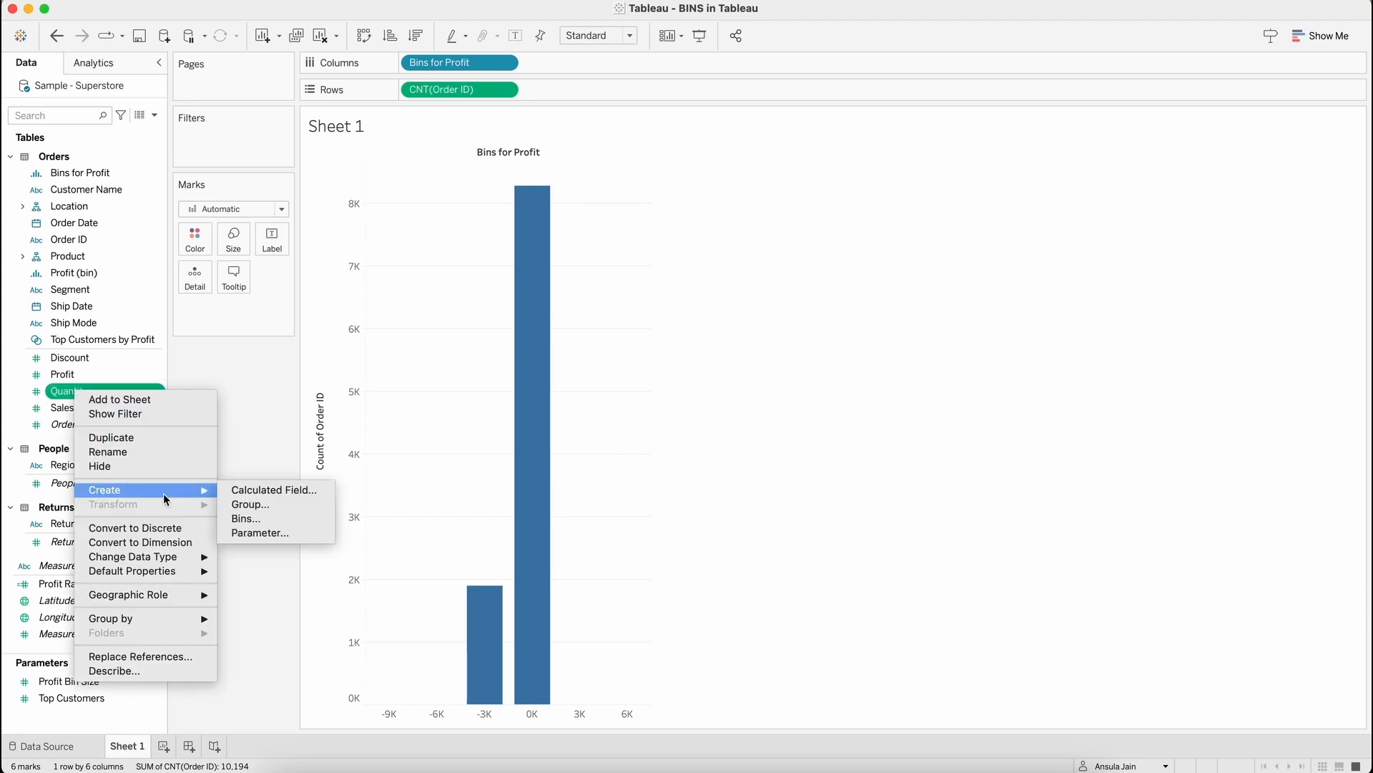
pyautogui.click(276, 521)
pyautogui.press('Tab')
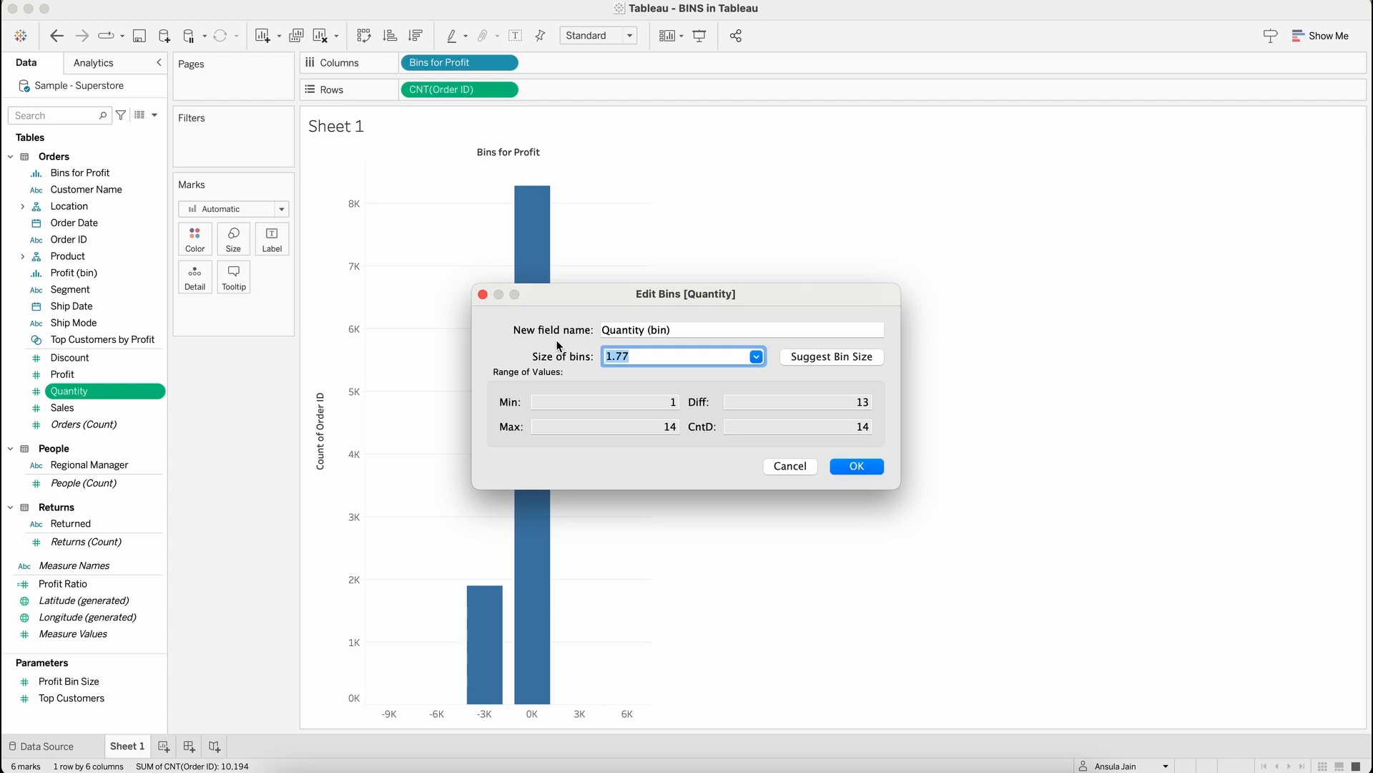
pyautogui.write('1')
pyautogui.click(858, 467)
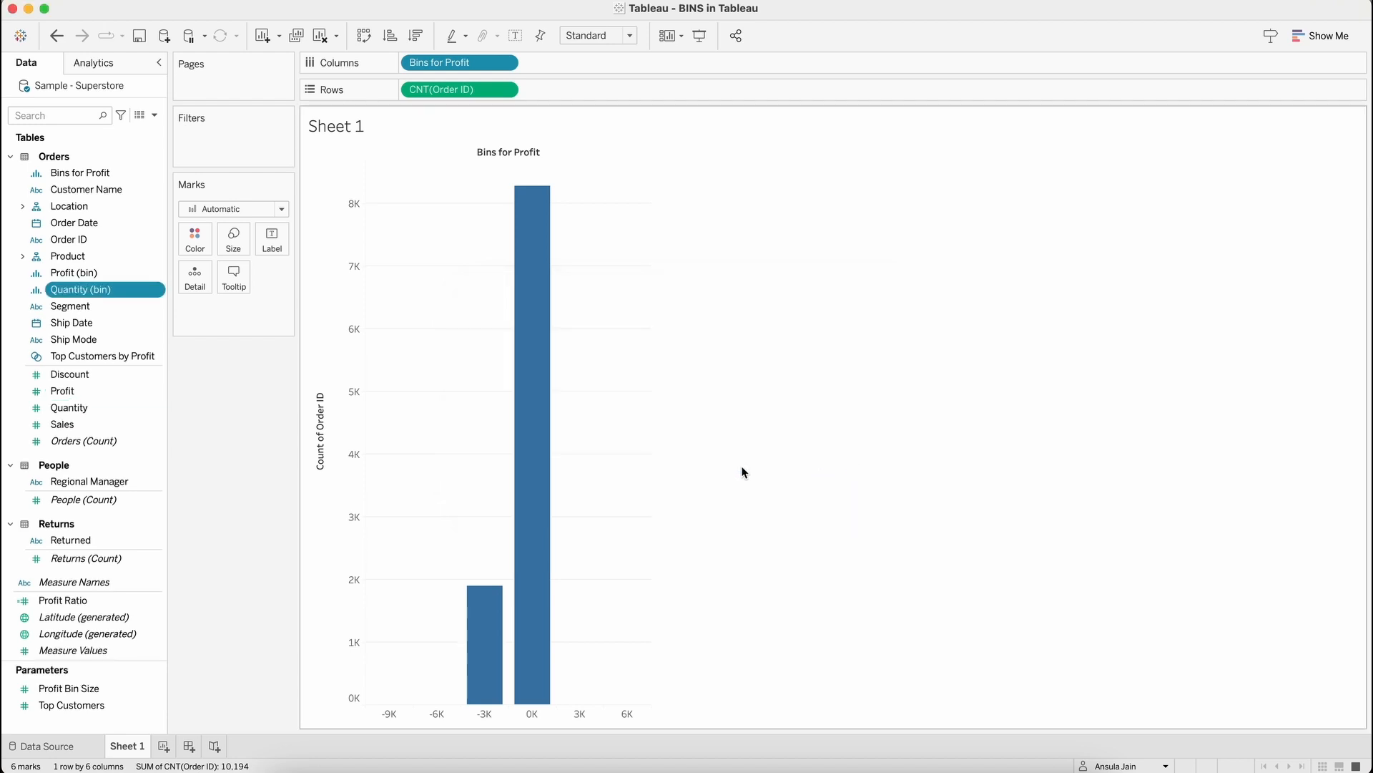
# Replace Bins for Profit on Columns with Quantity (bin) and inspect the order count of each bar
pyautogui.moveTo(89, 289); pyautogui.dragTo(456, 63)
pyautogui.moveTo(426, 499)
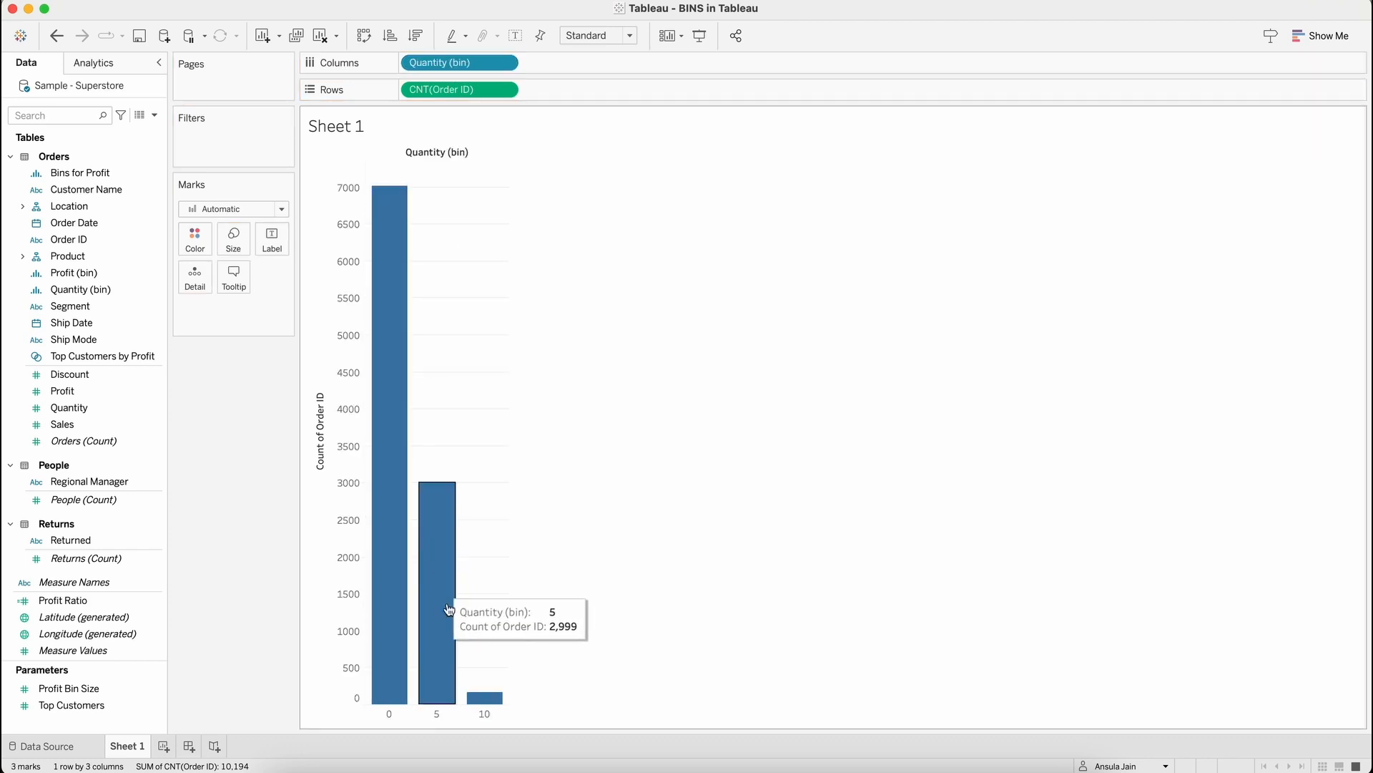
pyautogui.moveTo(480, 697)
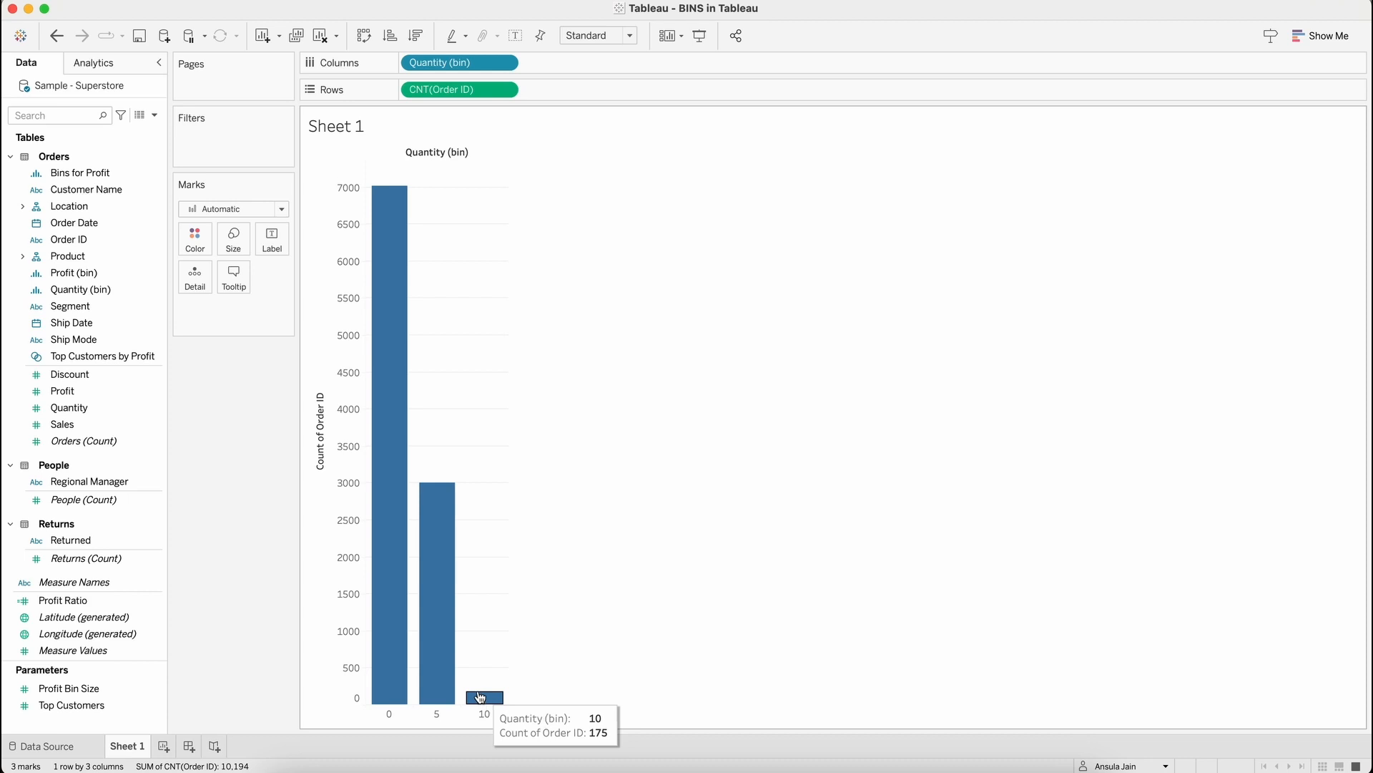
pyautogui.moveTo(399, 690)
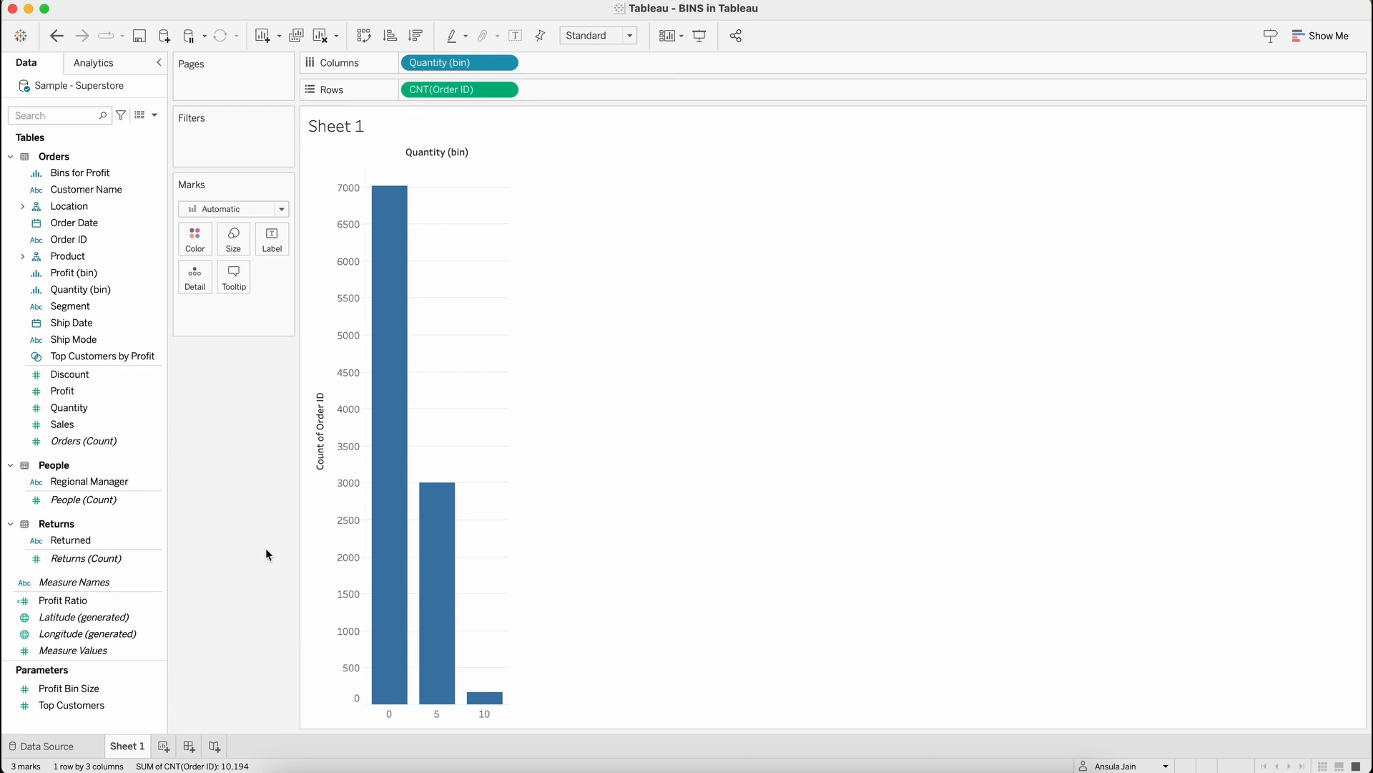
# Start a parameter from the Quantity field, with a range maximum of 15 and a step size of 5
pyautogui.click(135, 409)
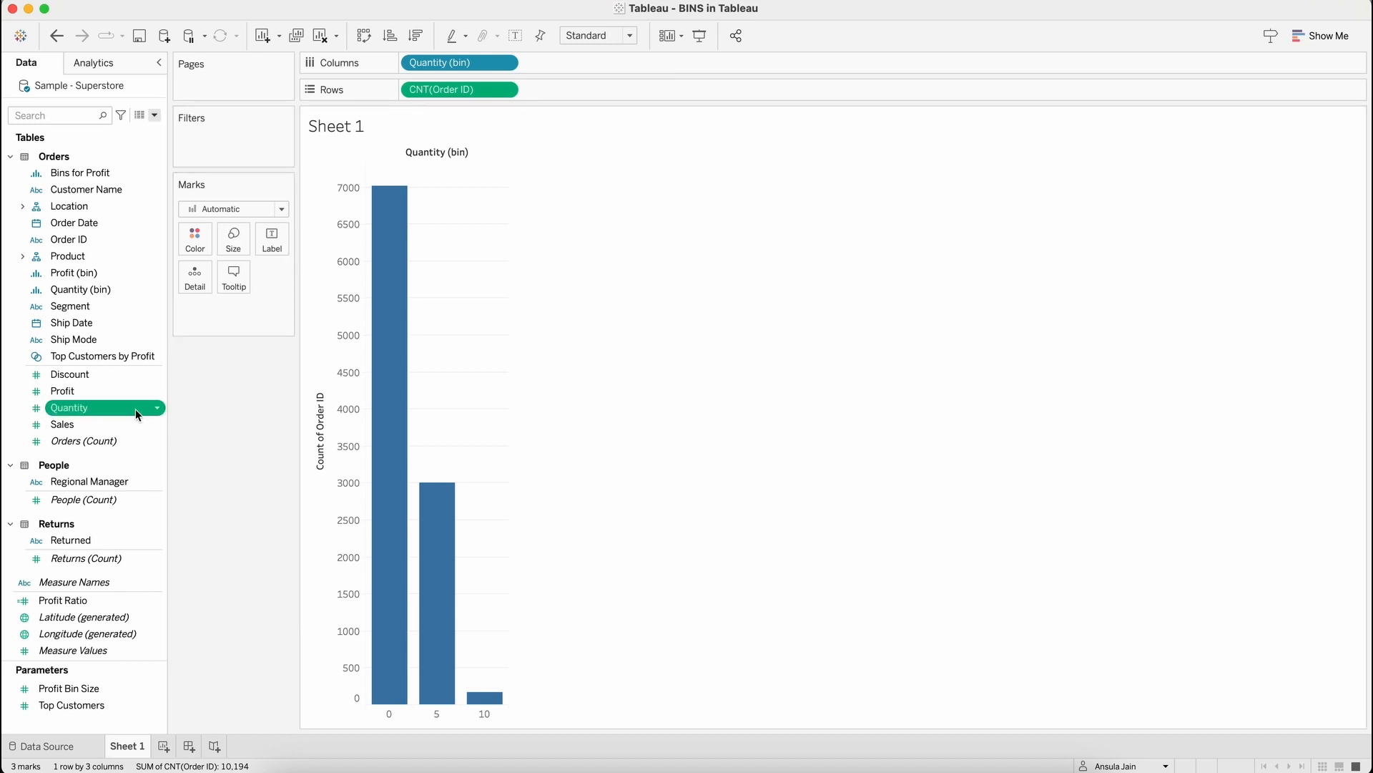
pyautogui.rightClick(135, 409)
pyautogui.moveTo(221, 520)
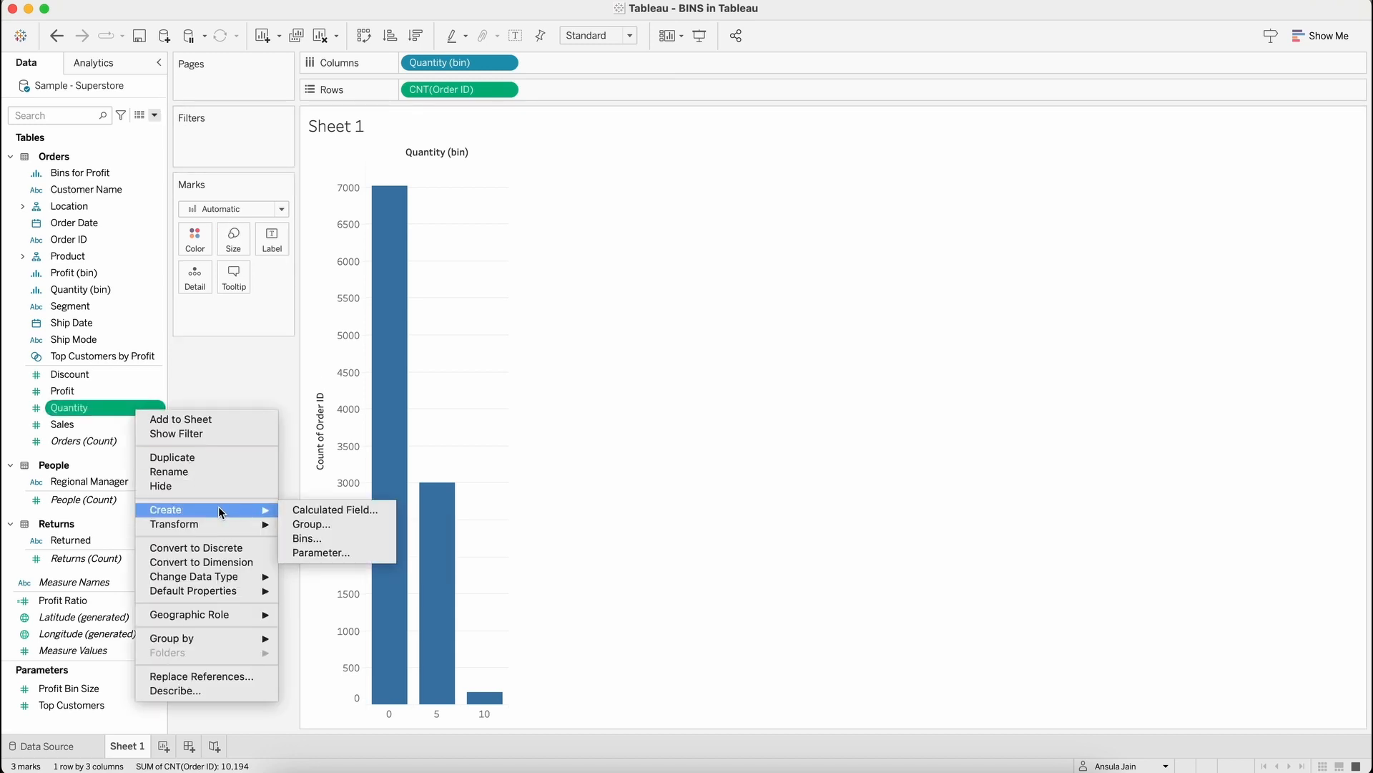
pyautogui.click(299, 553)
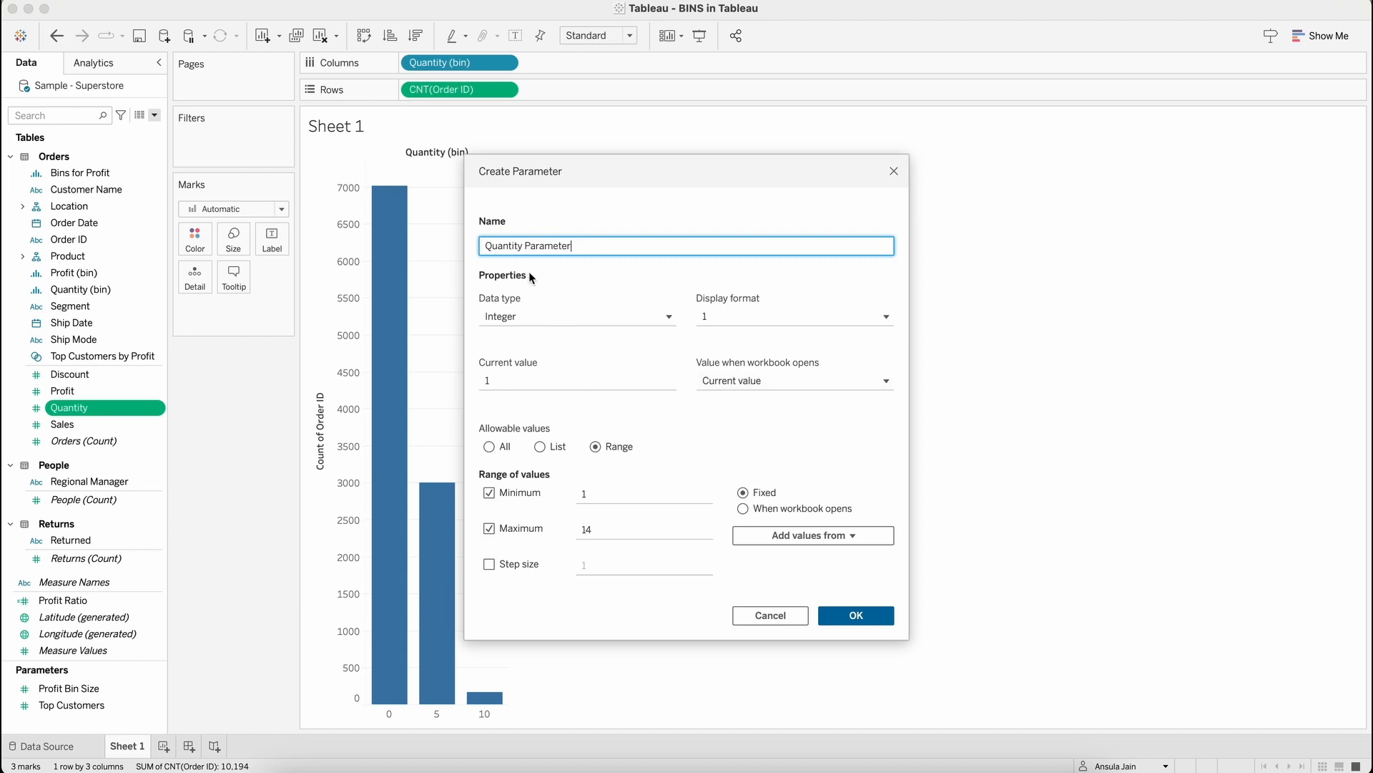
pyautogui.doubleClick(607, 531)
pyautogui.write('15')
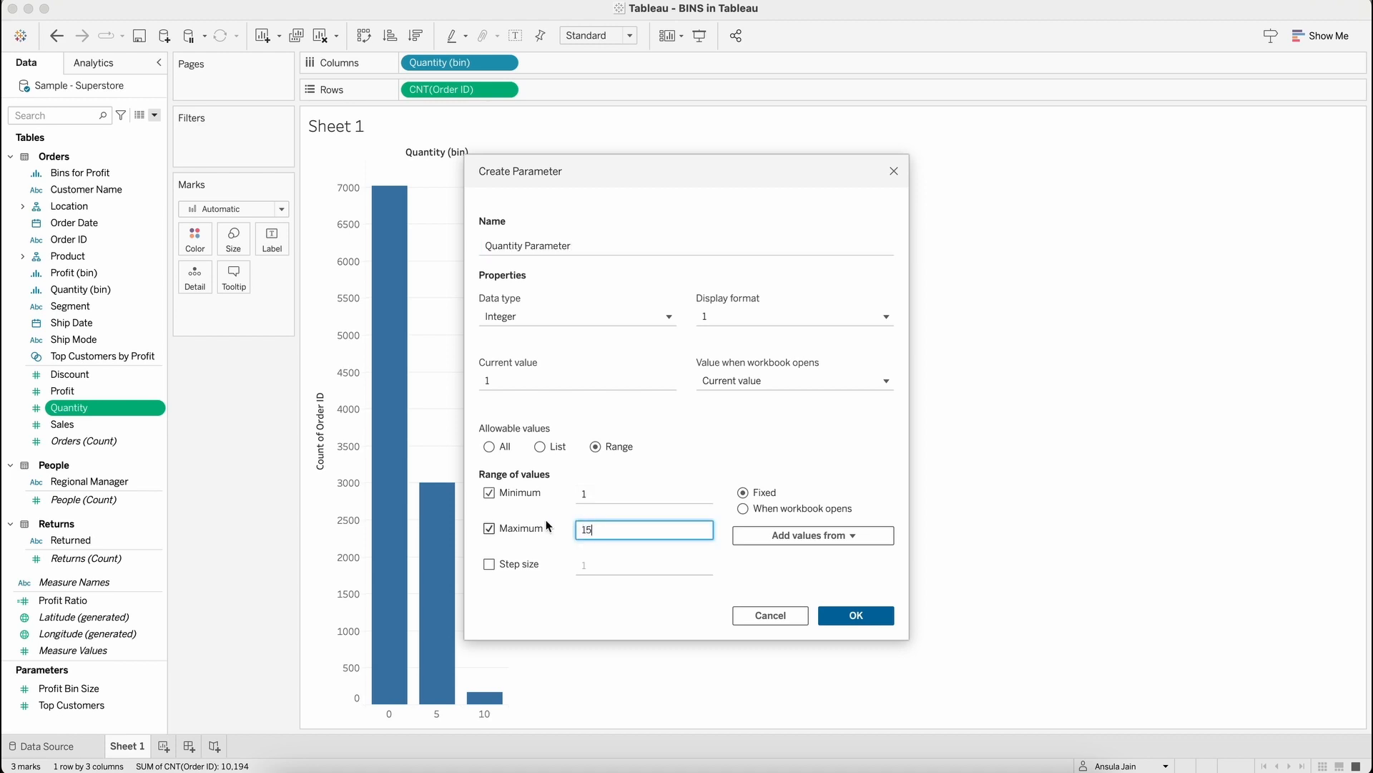
pyautogui.click(489, 563)
pyautogui.press('Tab')
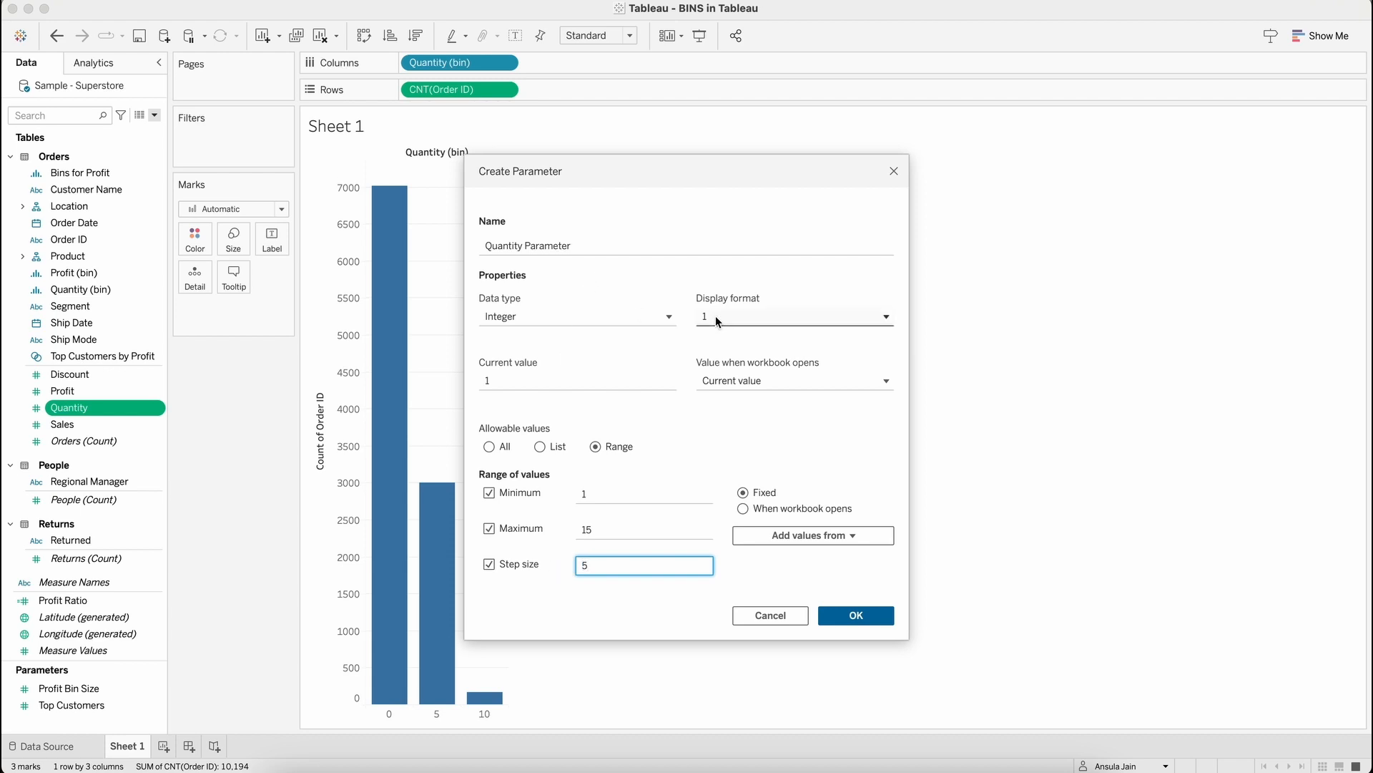
# Set the new parameter's current value to 6, keep the automatic display format and create it
pyautogui.click(583, 384)
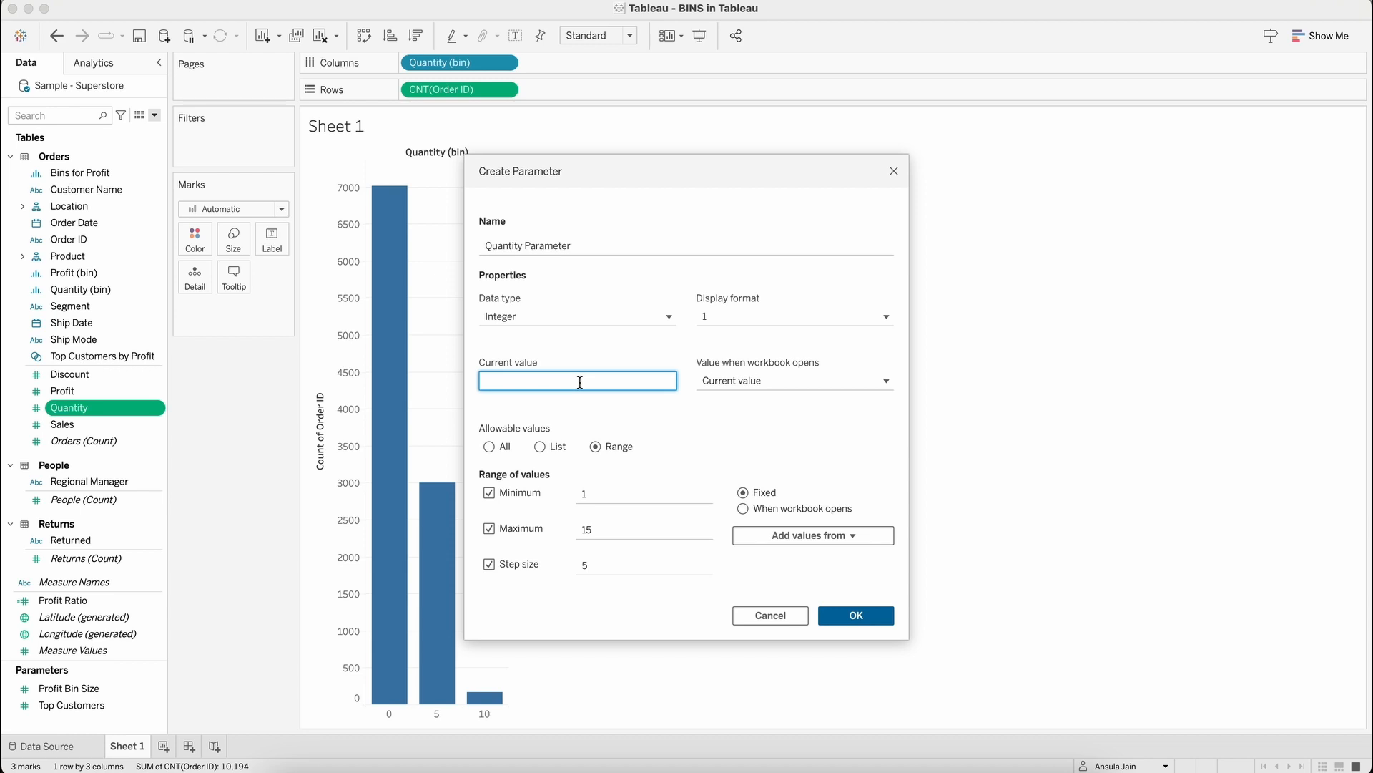
pyautogui.write('5')
pyautogui.click(712, 317)
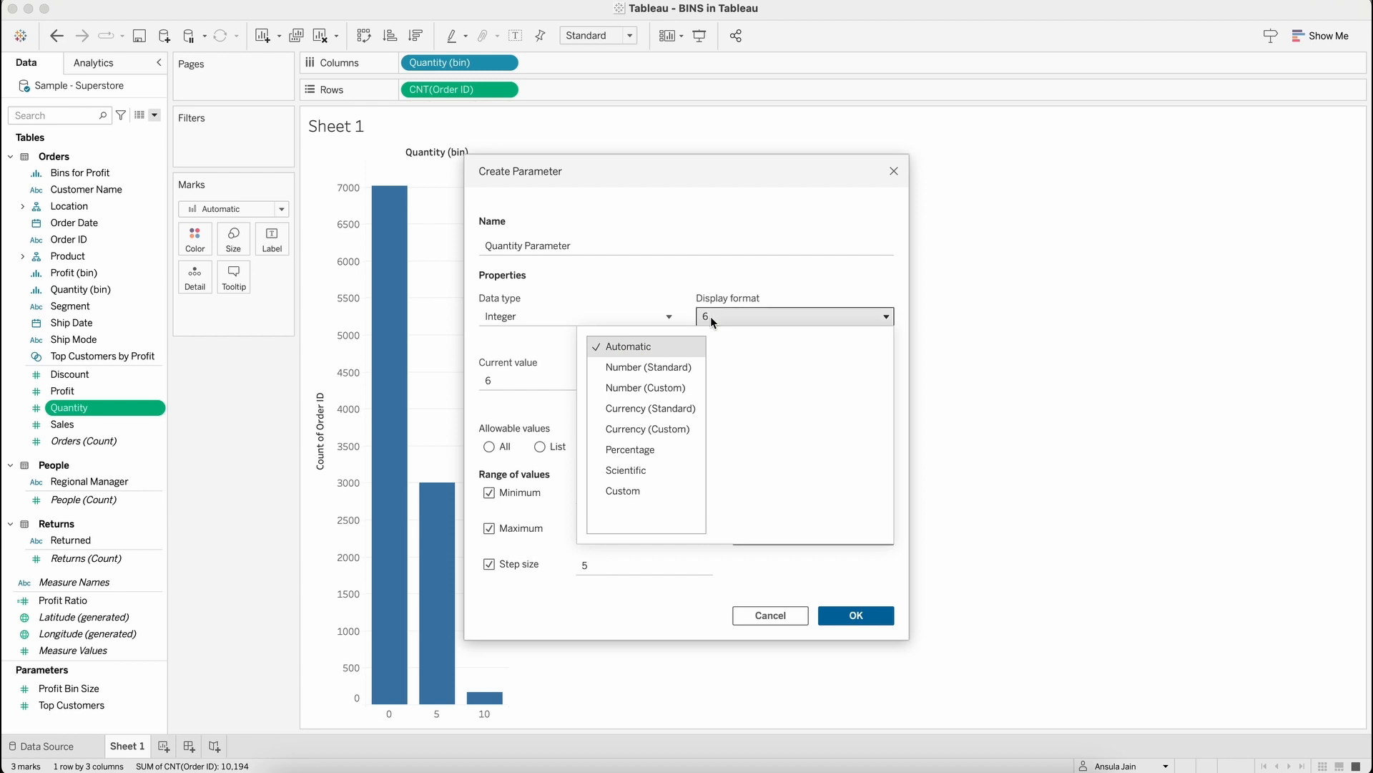
pyautogui.click(710, 317)
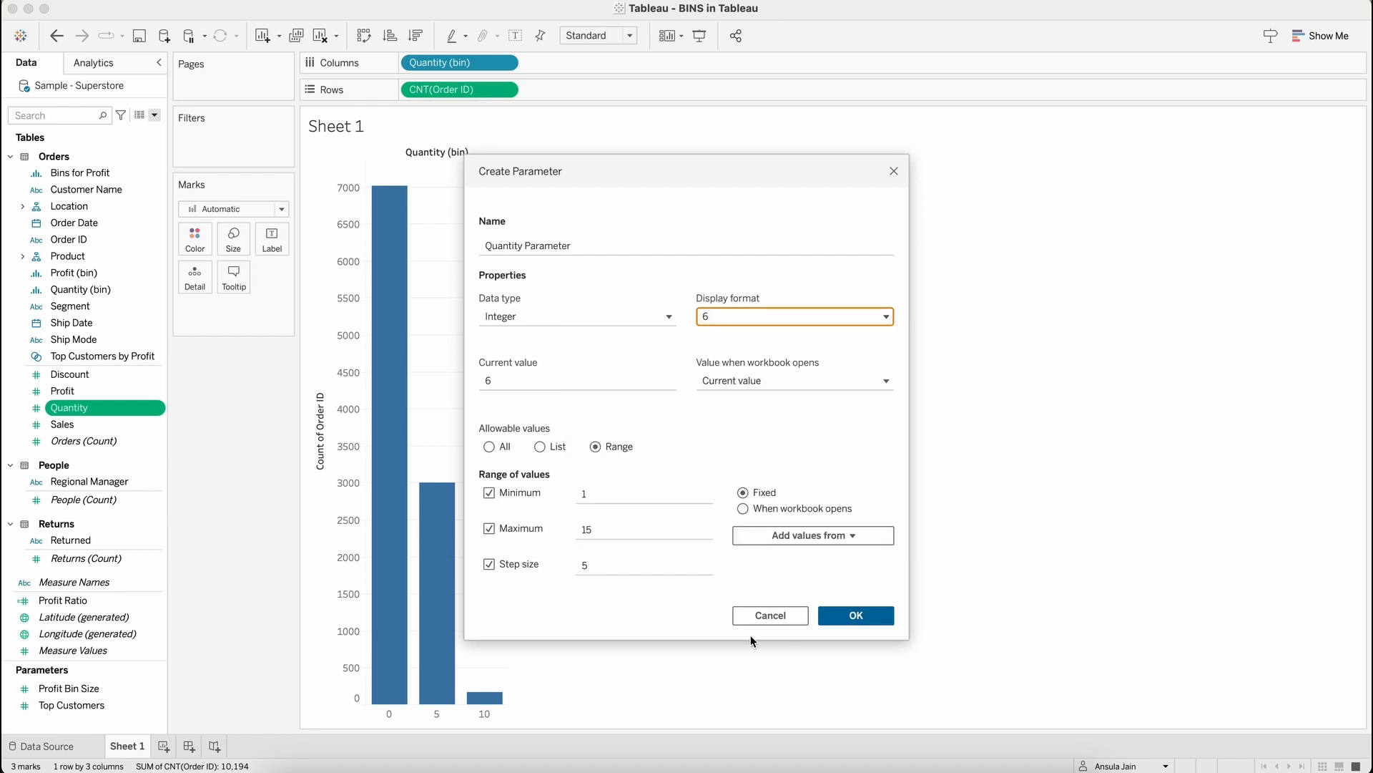
pyautogui.click(868, 612)
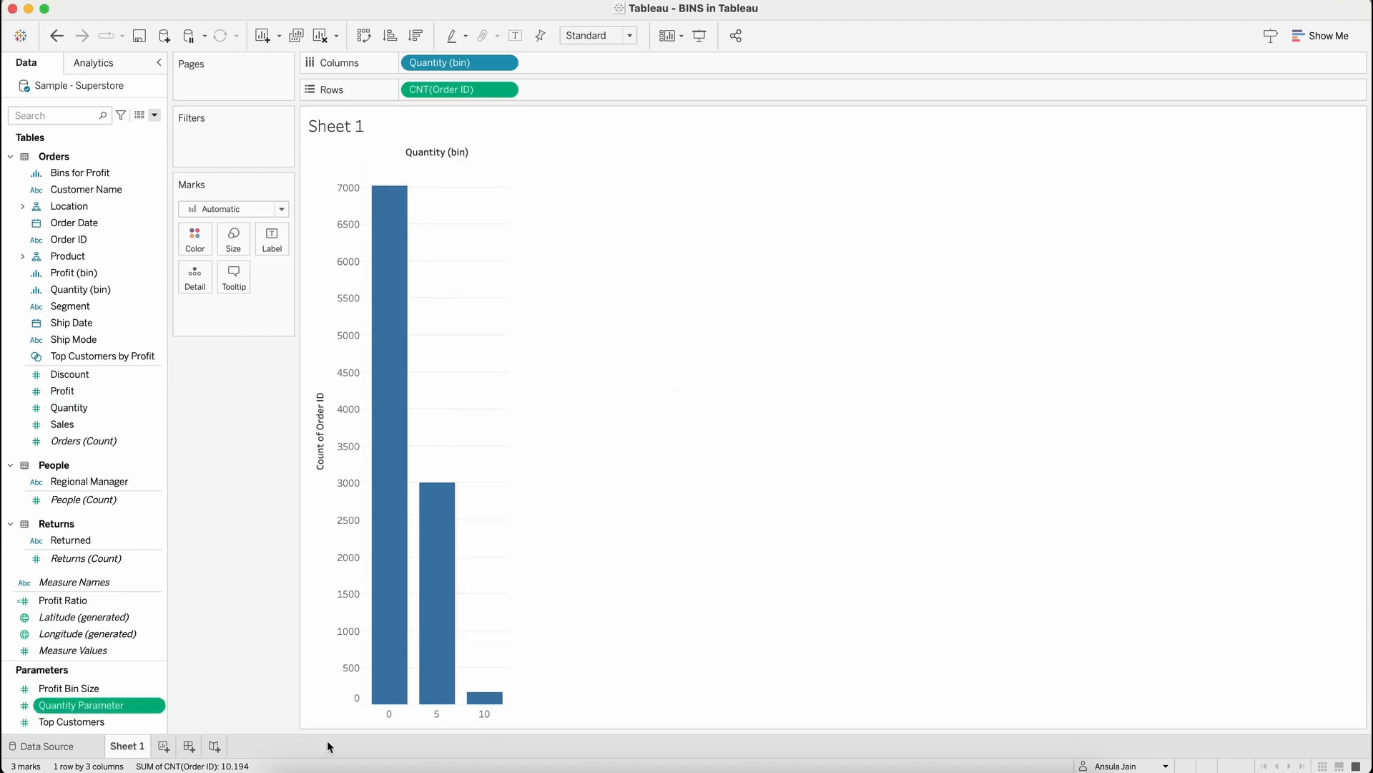
# Show the Quantity Parameter control on the sheet, step through its values and leave it at 1
pyautogui.rightClick(91, 708)
pyautogui.click(157, 457)
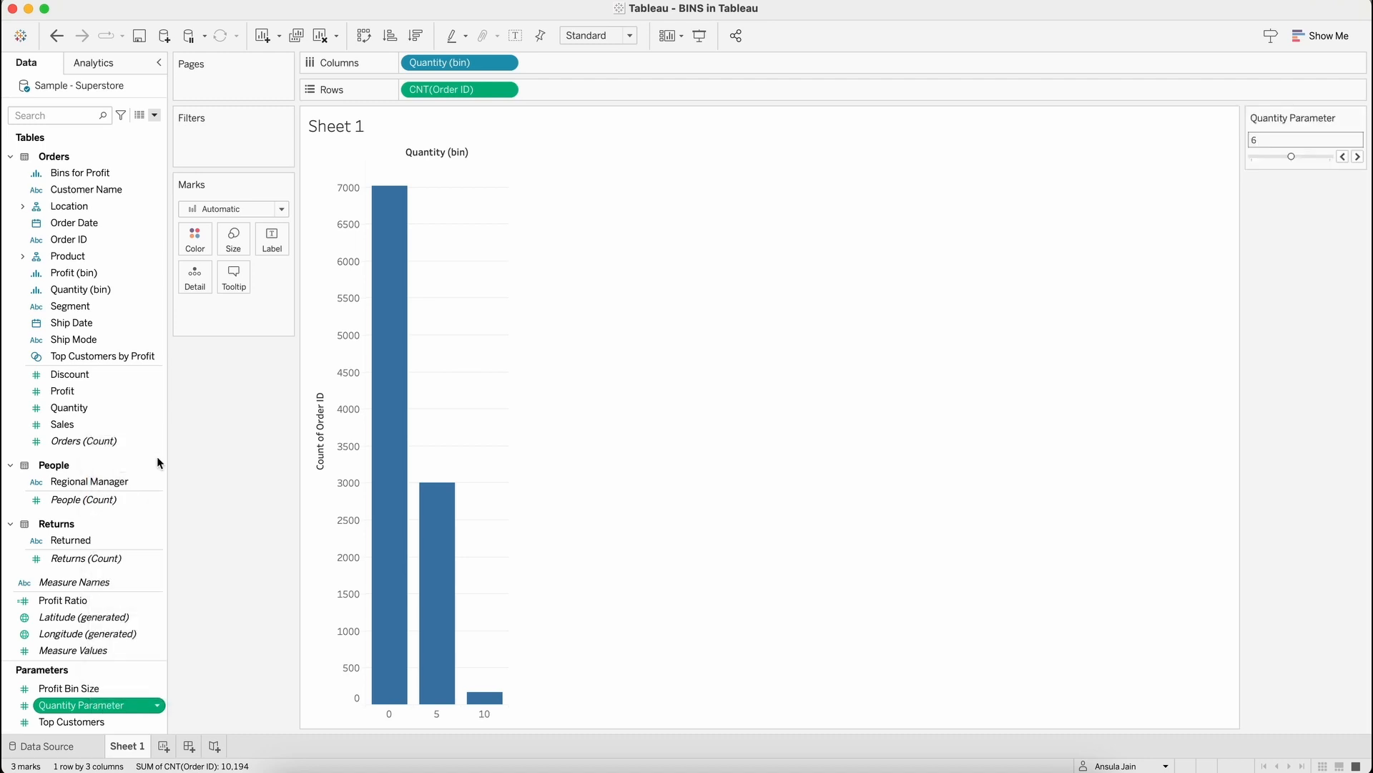
pyautogui.click(1357, 156)
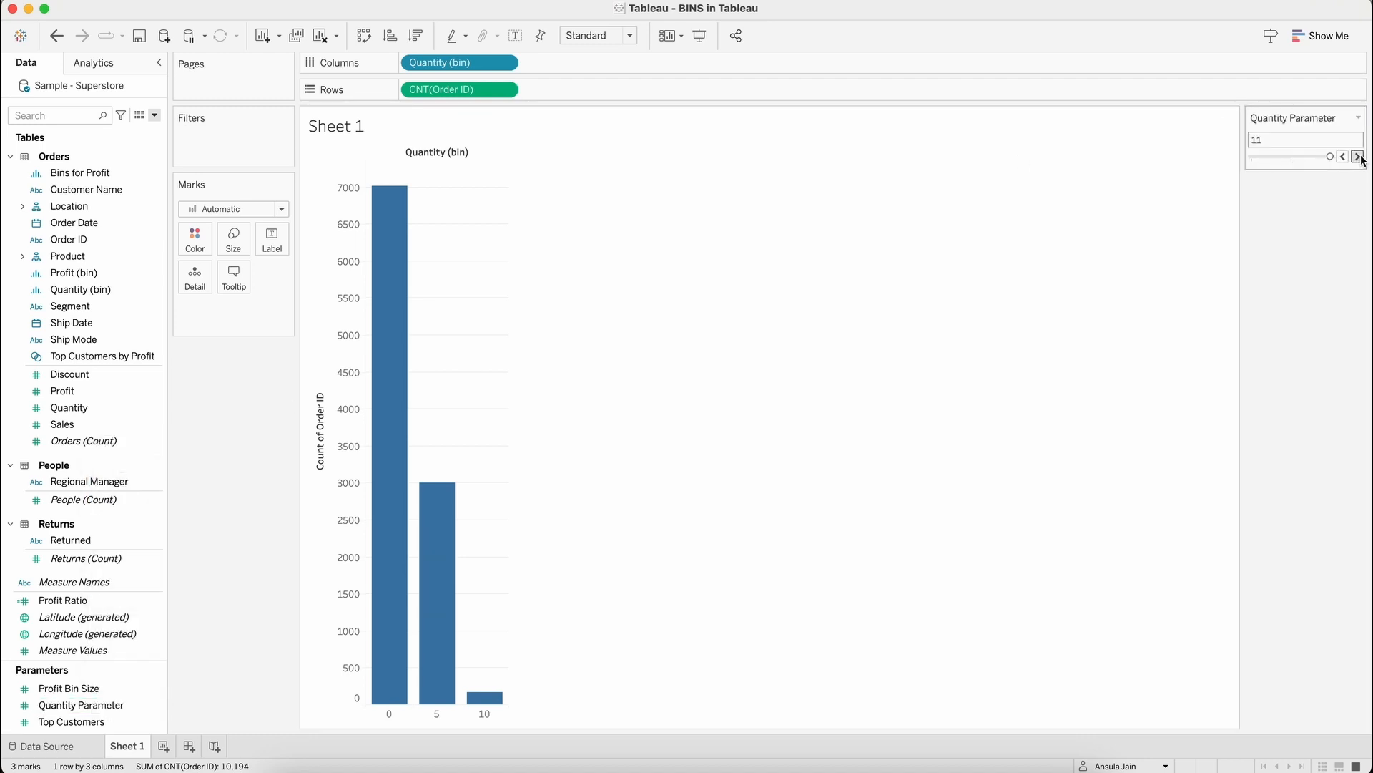
pyautogui.click(1358, 156)
pyautogui.moveTo(1260, 157); pyautogui.dragTo(1364, 167)
pyautogui.click(1344, 156)
pyautogui.click(1344, 157)
# Change the step size of the Quantity Parameter to 4 and save the parameter
pyautogui.click(92, 705)
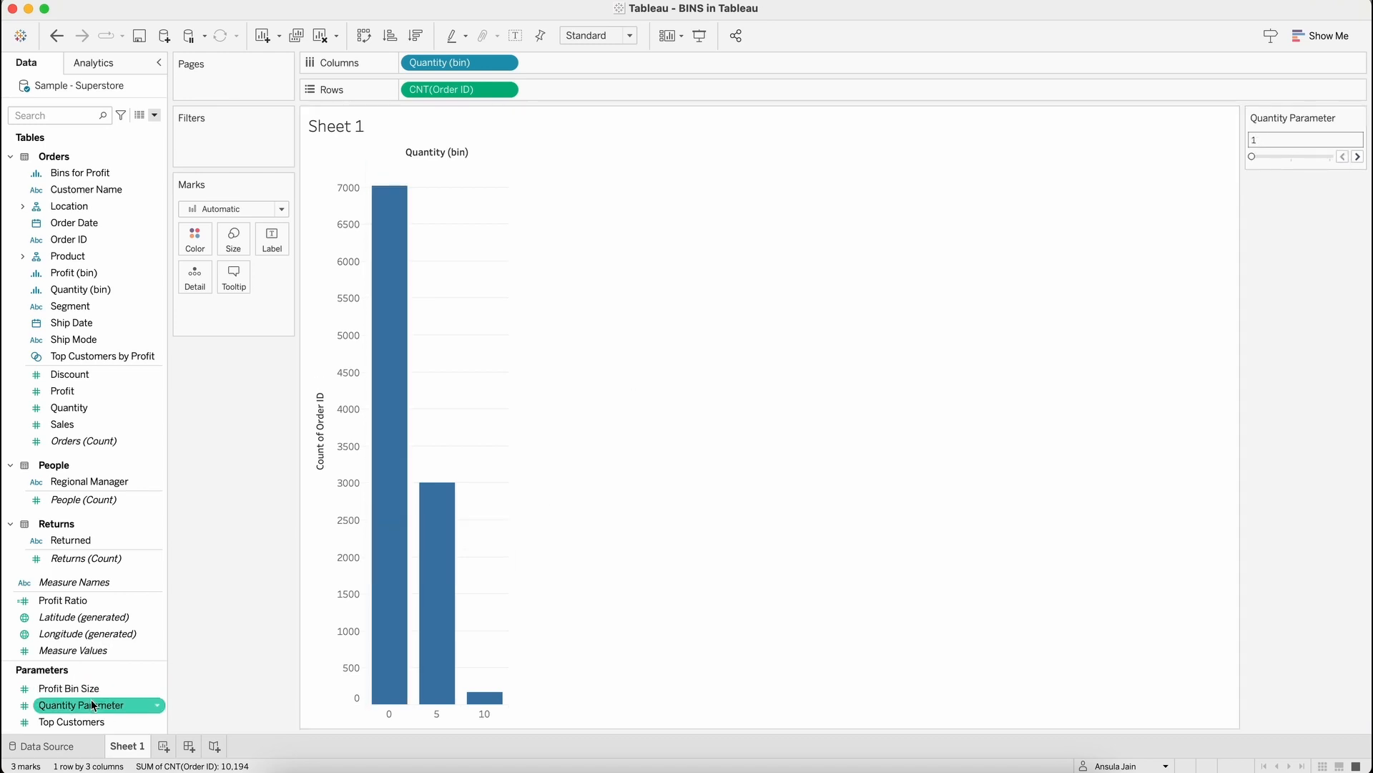
pyautogui.rightClick(92, 704)
pyautogui.click(153, 520)
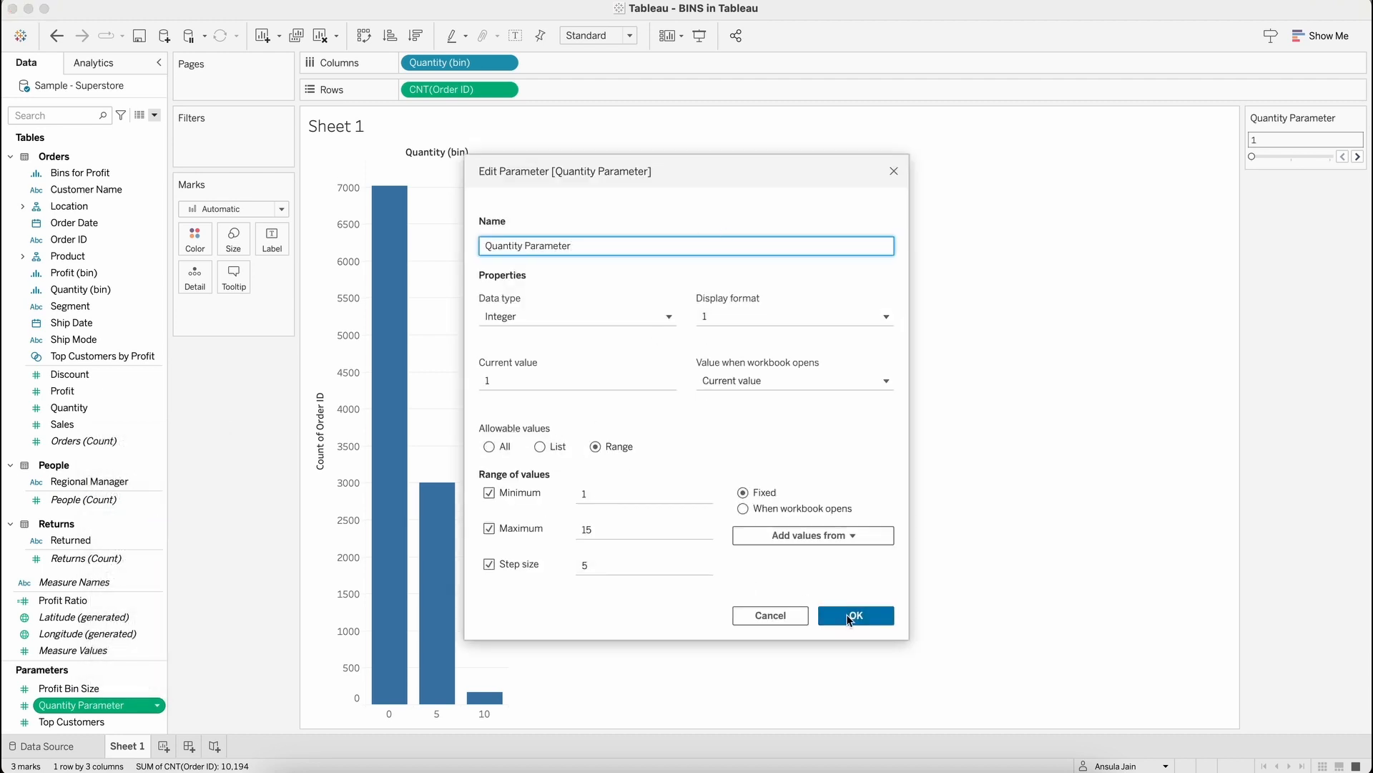
pyautogui.click(609, 565)
pyautogui.press('BackSpace')
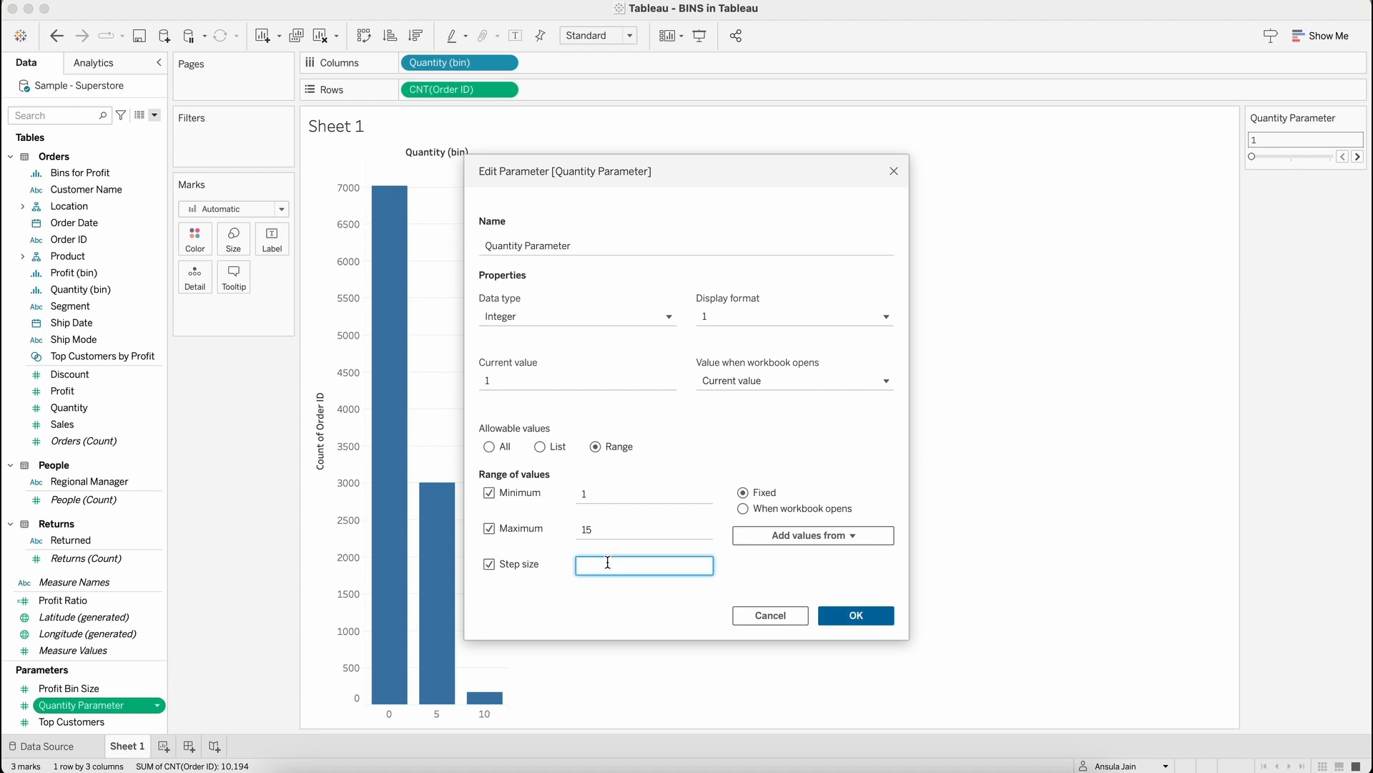
pyautogui.write('4')
pyautogui.click(856, 616)
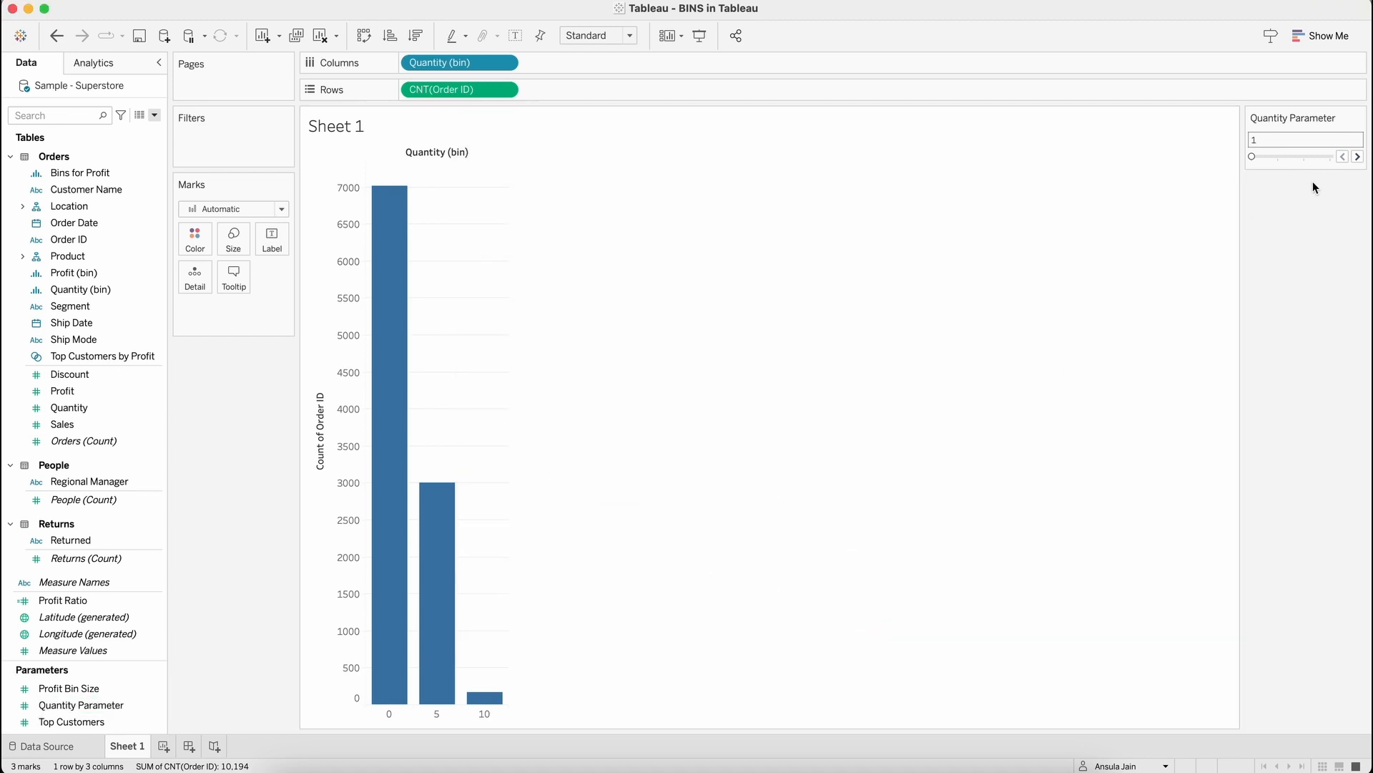
# Step the Quantity Parameter control up through its range and back down to 1 to check the new increments
pyautogui.click(1358, 157)
pyautogui.click(1358, 157)
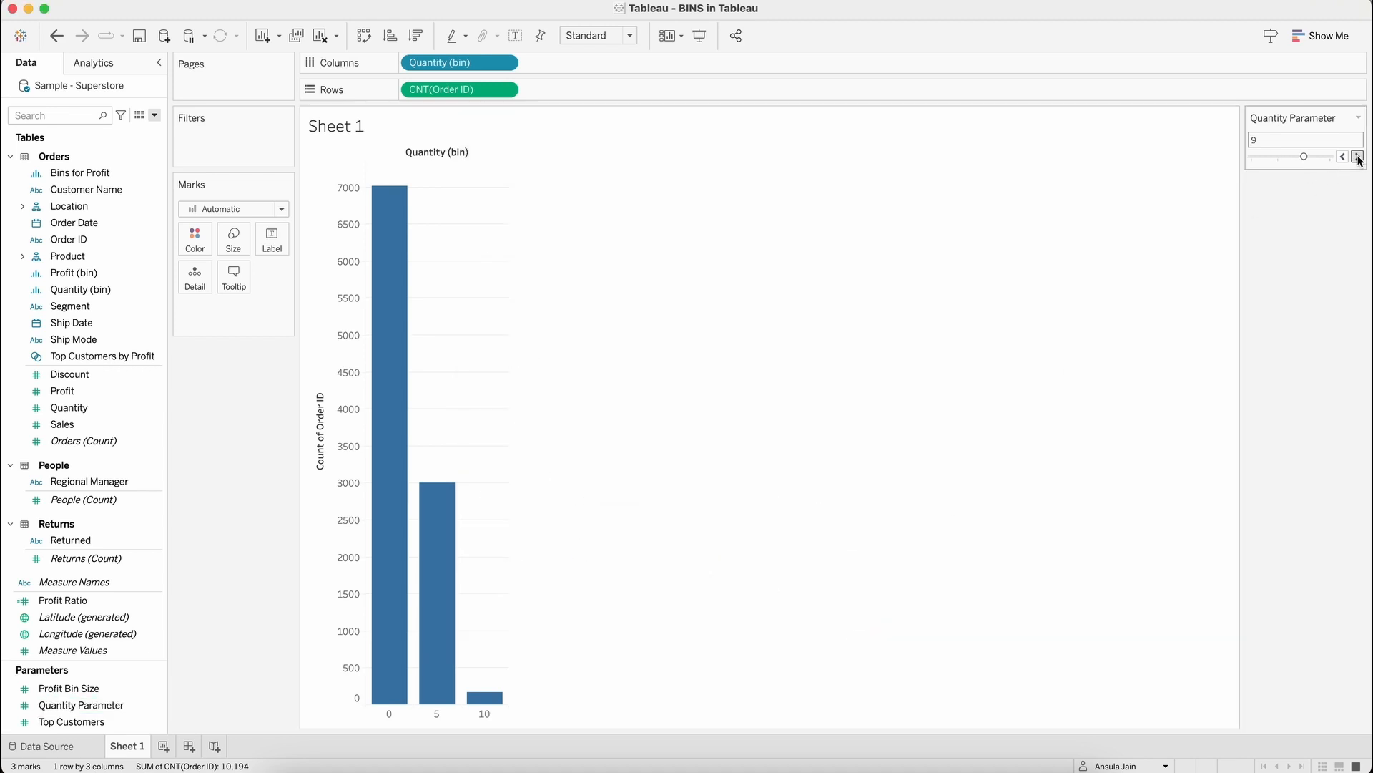
pyautogui.click(1358, 156)
pyautogui.click(1358, 156)
pyautogui.click(1344, 157)
pyautogui.click(1343, 156)
pyautogui.click(1343, 156)
pyautogui.click(1343, 157)
# Edit the Quantity (bin) field so that its bin size is driven by the Quantity Parameter
pyautogui.click(121, 287)
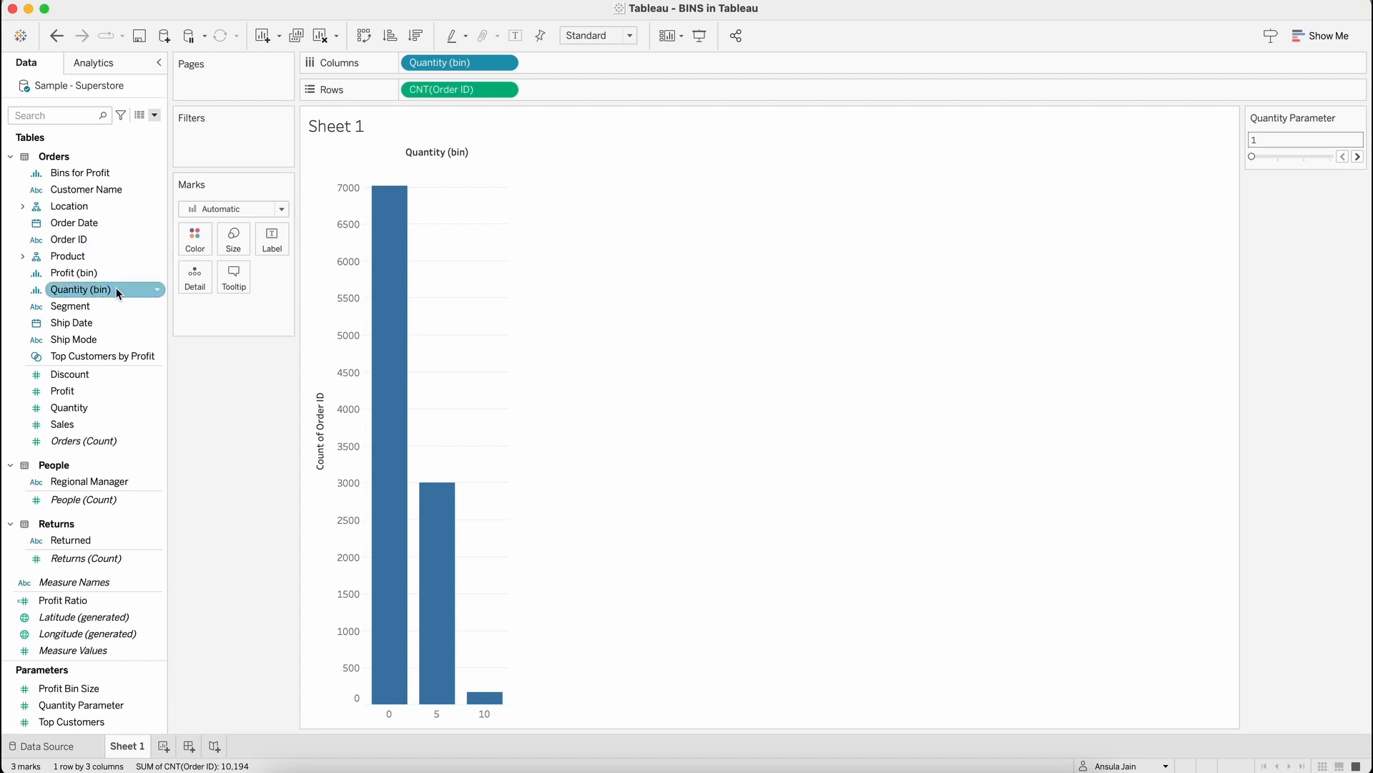
pyautogui.rightClick(117, 290)
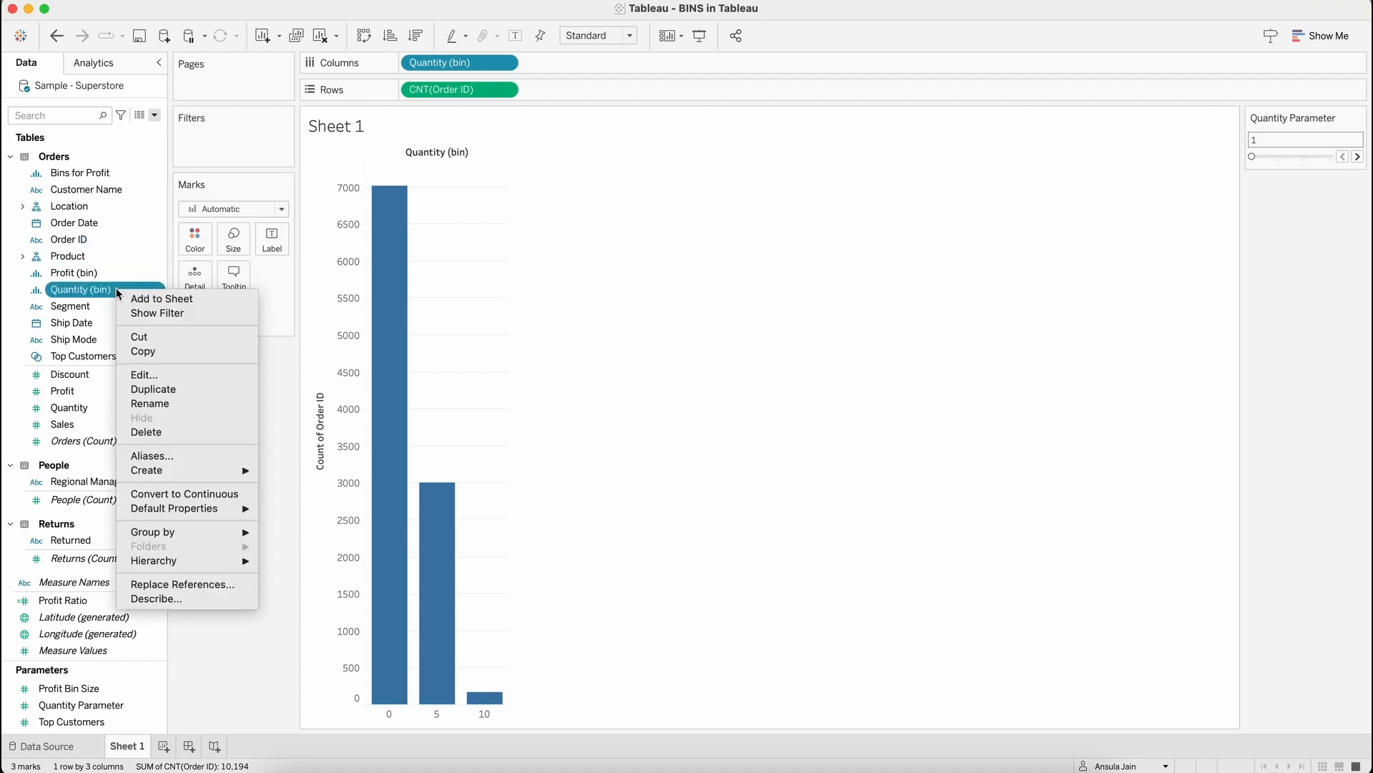
pyautogui.click(149, 376)
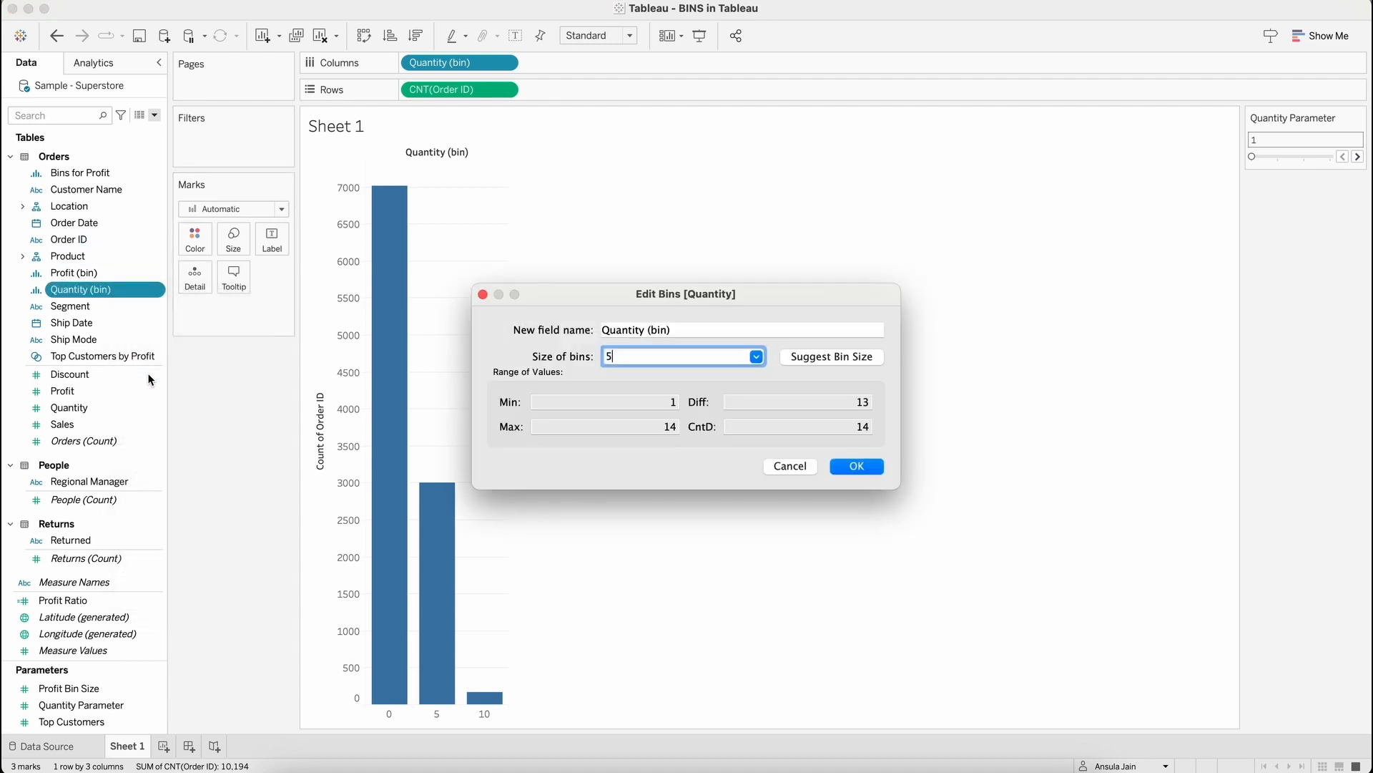
pyautogui.click(756, 357)
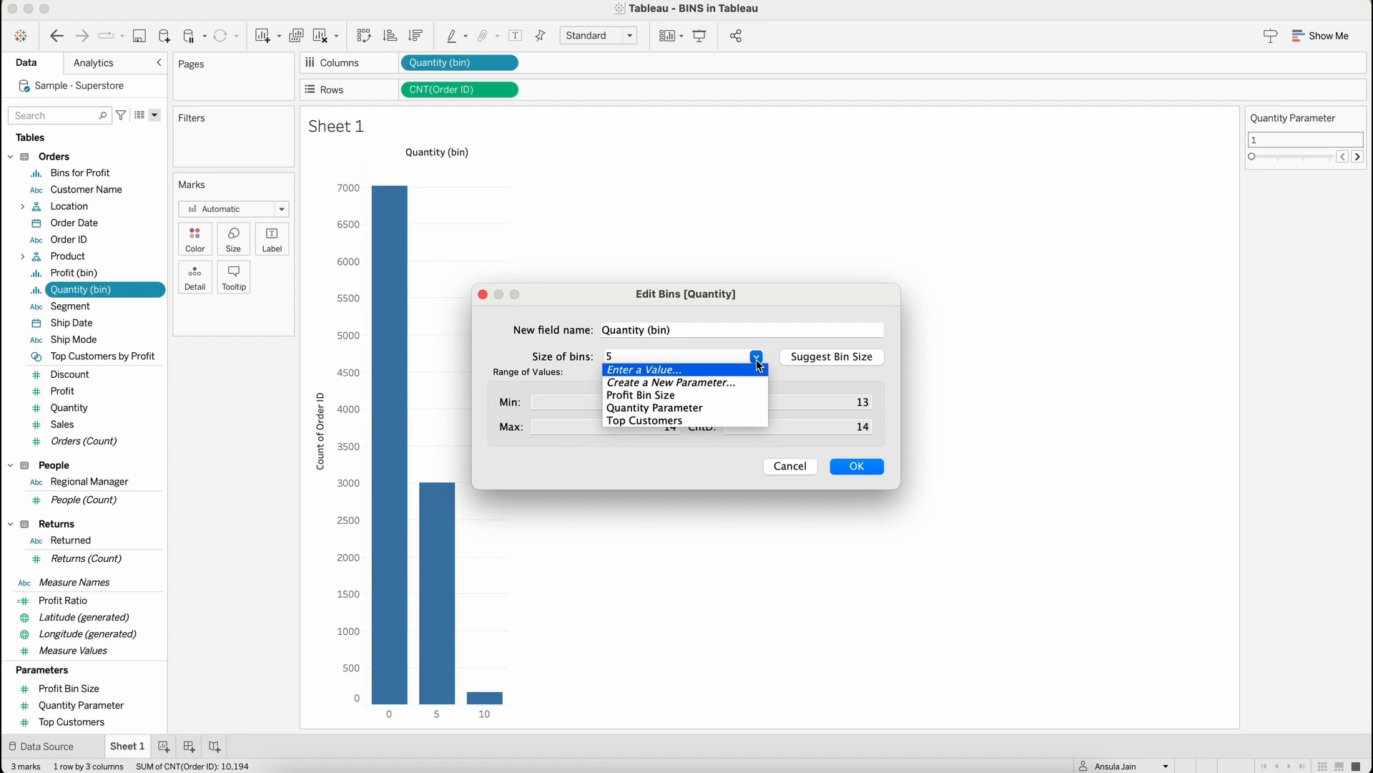
pyautogui.click(681, 407)
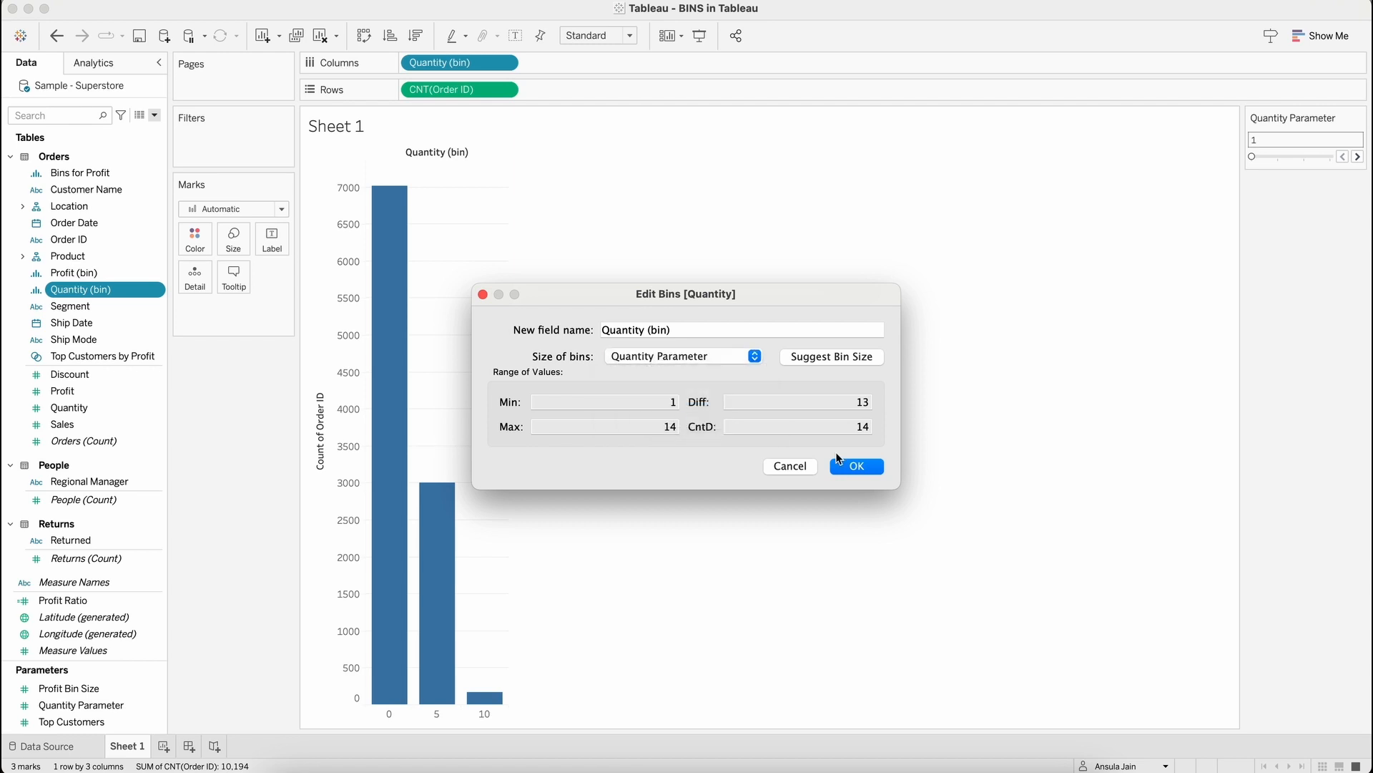
pyautogui.click(844, 467)
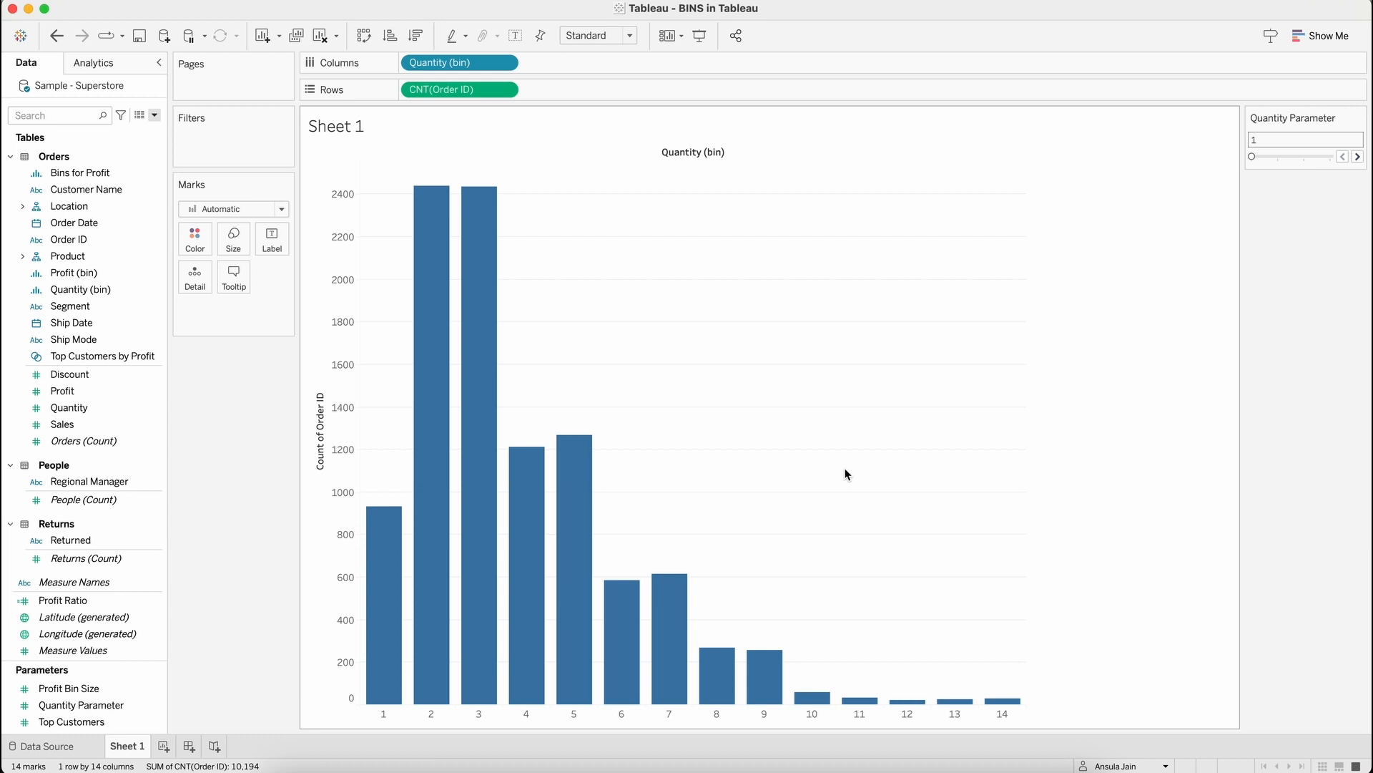
# Step the Quantity Parameter up to 15 to test the histogram, and bring it back down to 9
pyautogui.click(1358, 158)
pyautogui.click(1359, 158)
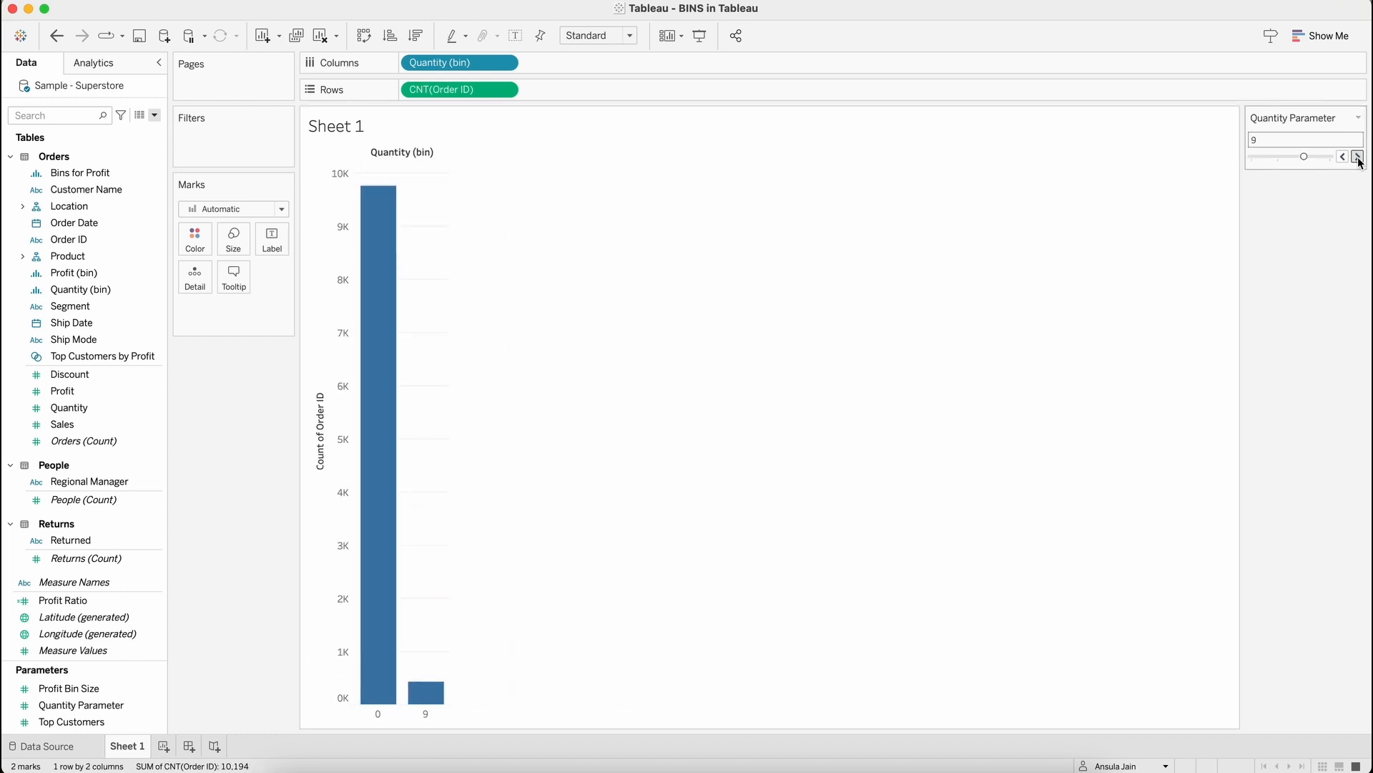
pyautogui.click(1358, 158)
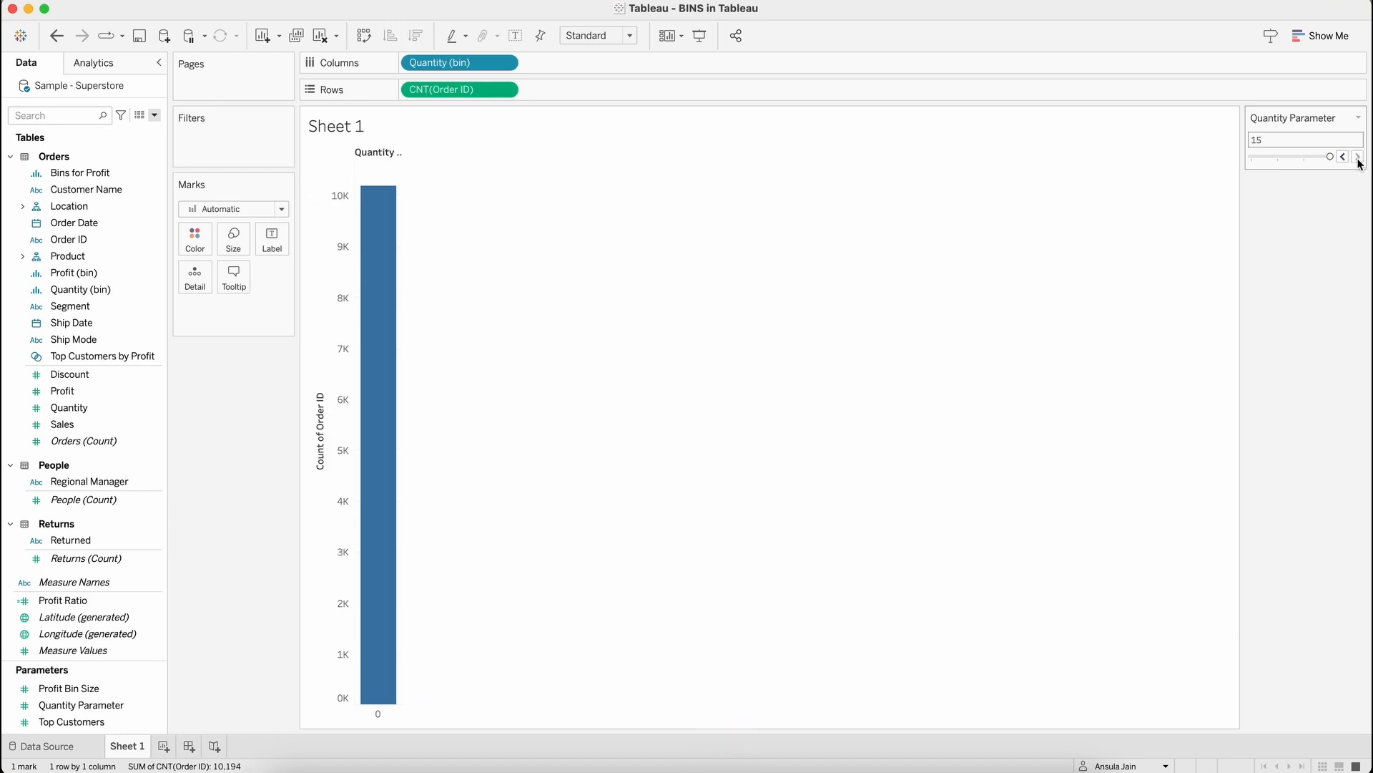
pyautogui.click(1342, 156)
pyautogui.click(1342, 157)
pyautogui.click(1342, 157)
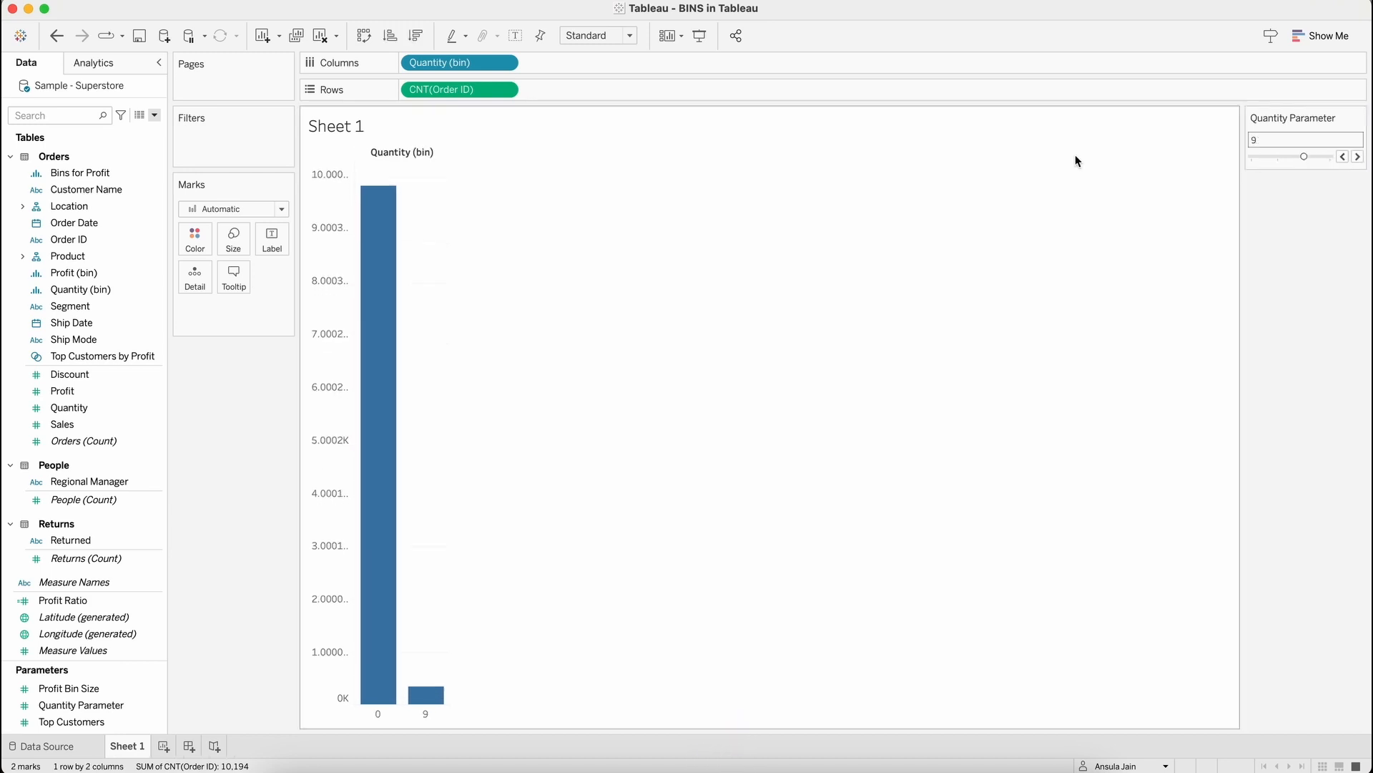
# Replace Quantity (bin) on Columns with the Bins for Profit field
pyautogui.moveTo(124, 174); pyautogui.dragTo(458, 61)
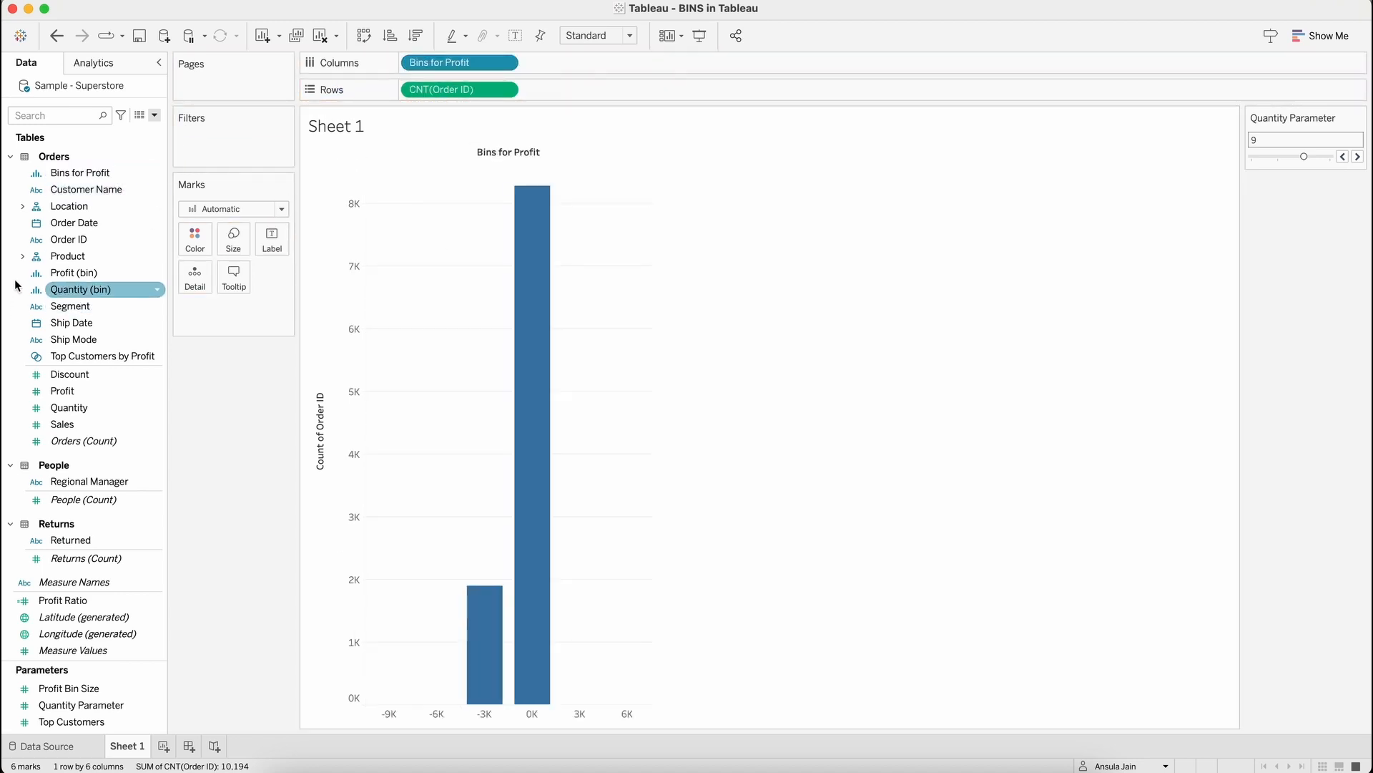
pyautogui.rightClick(63, 176)
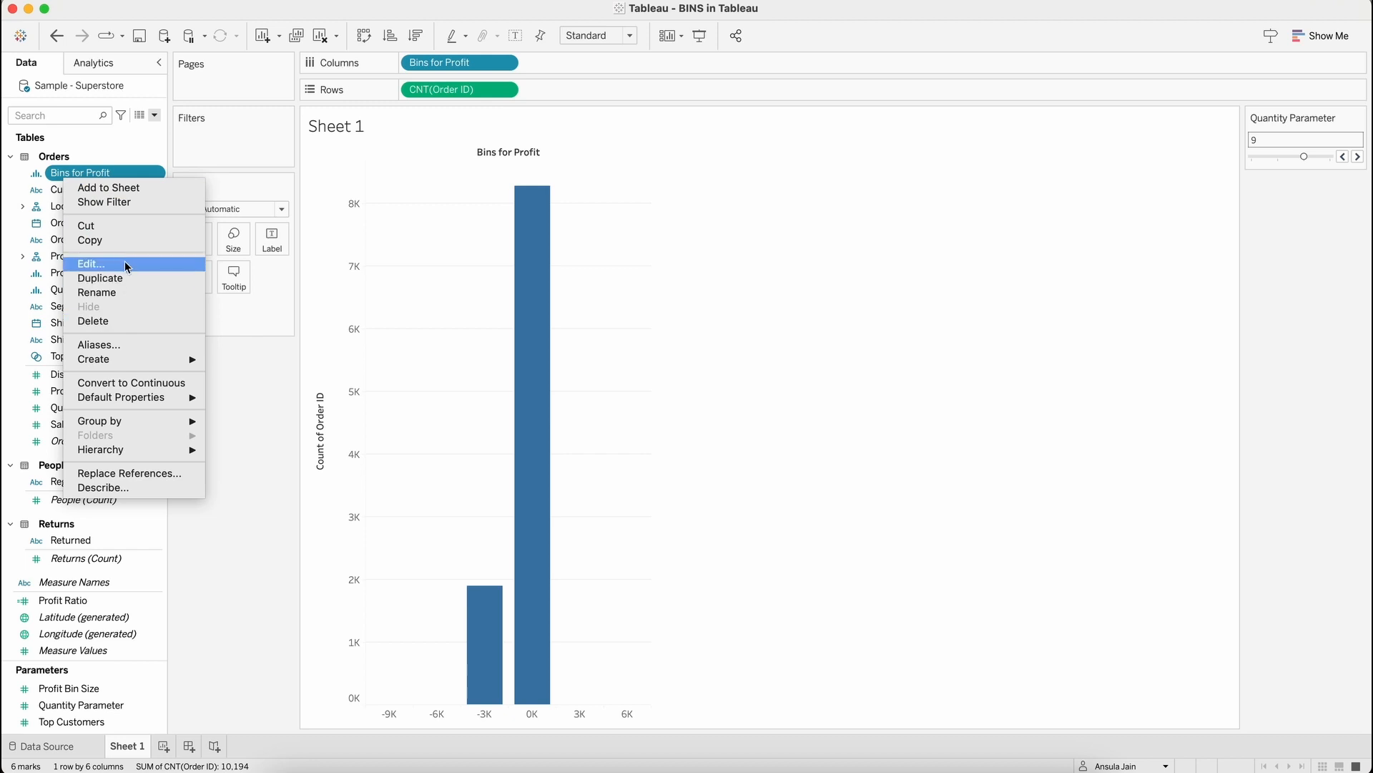
pyautogui.click(217, 551)
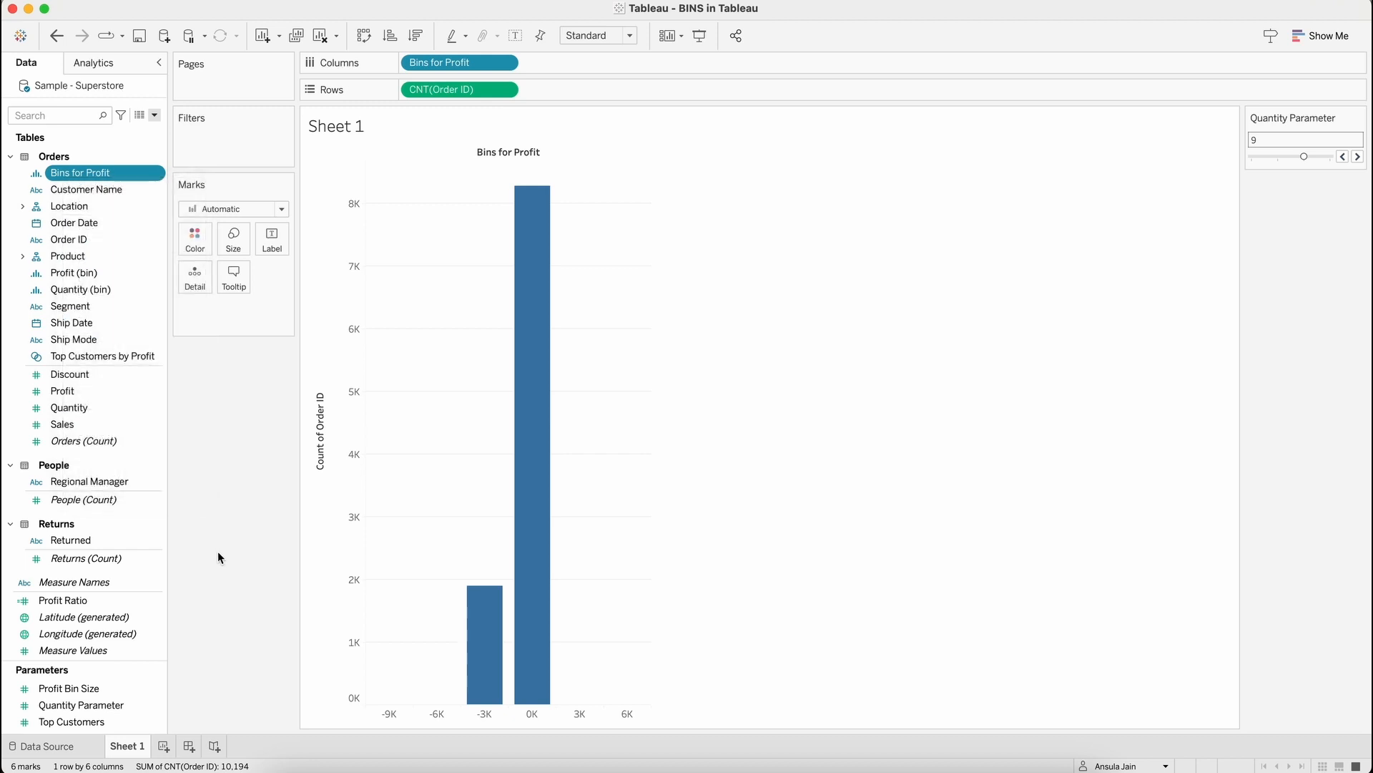
# Review the range and step settings of the Profit Bin Size parameter without changing them
pyautogui.rightClick(95, 687)
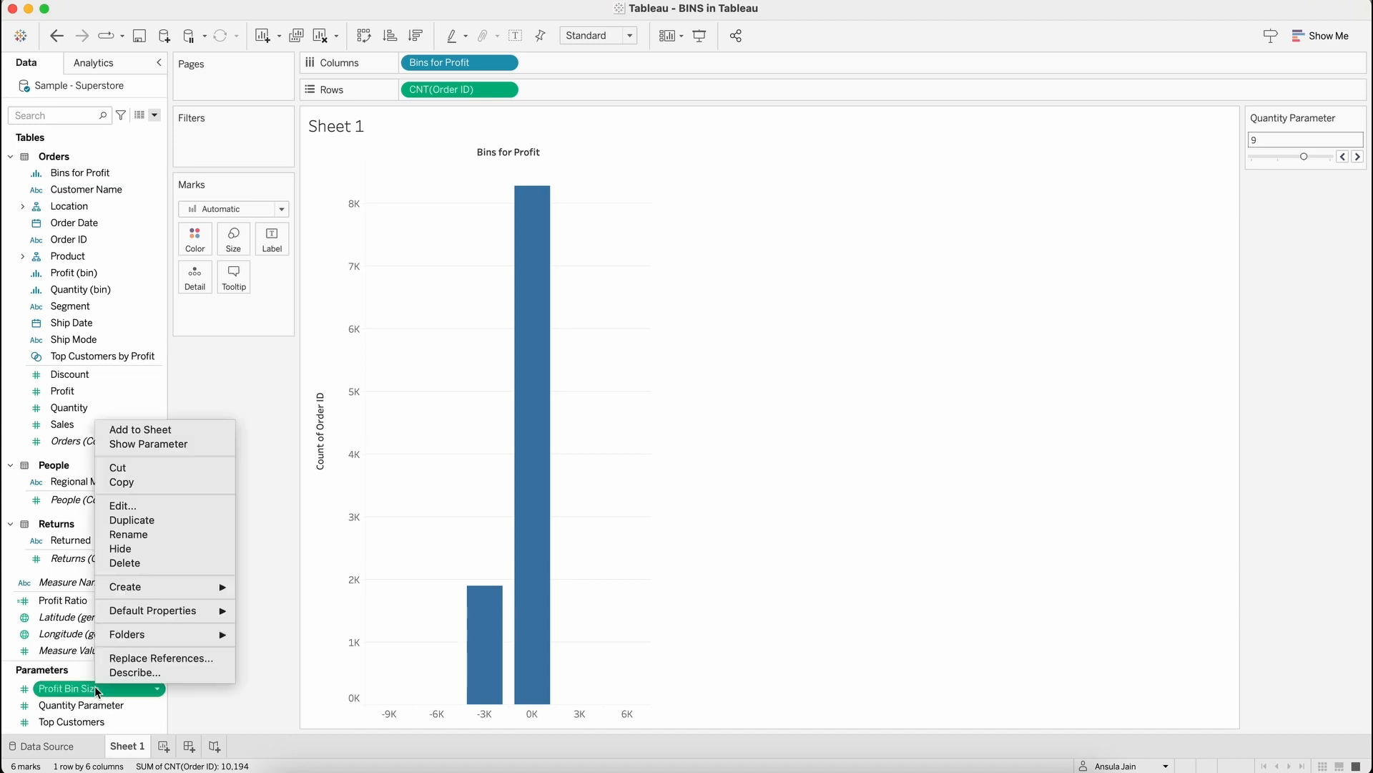
pyautogui.click(173, 509)
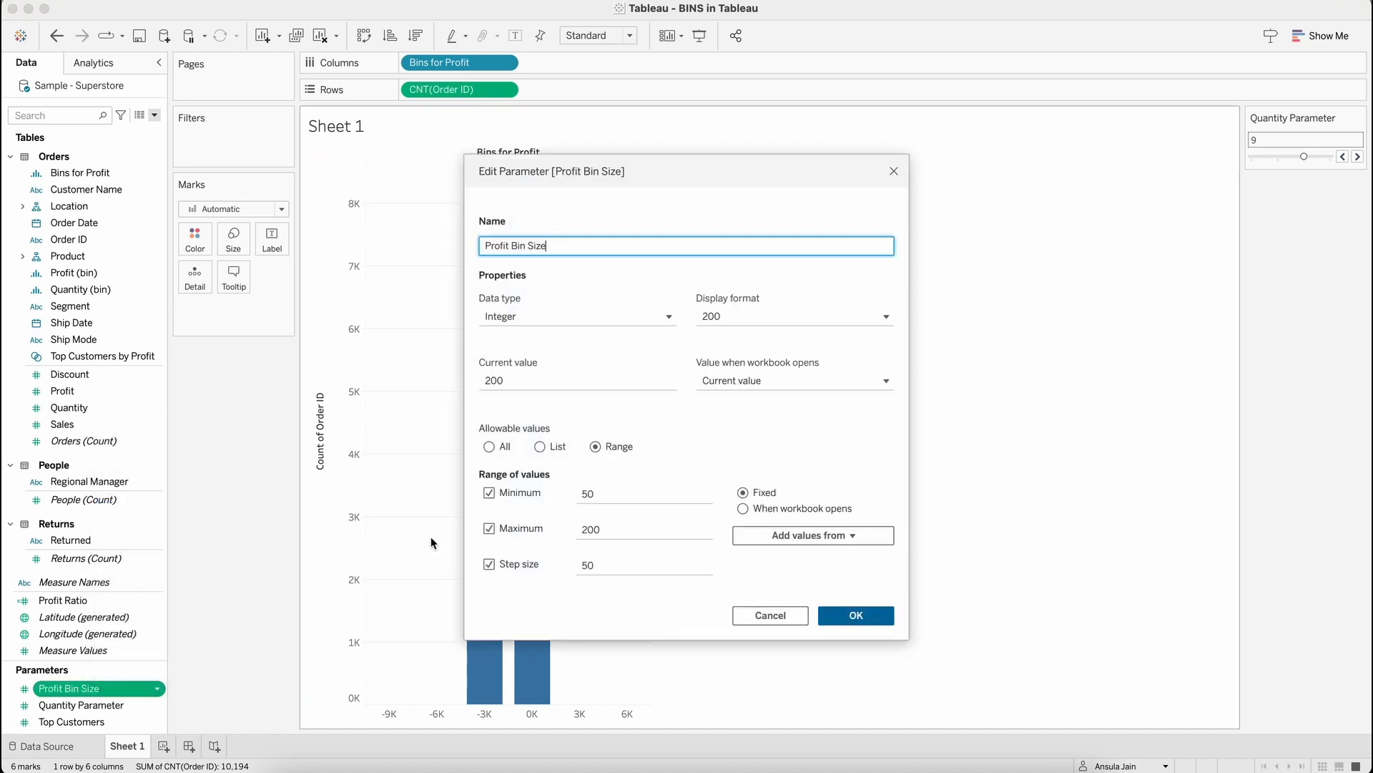
pyautogui.click(847, 618)
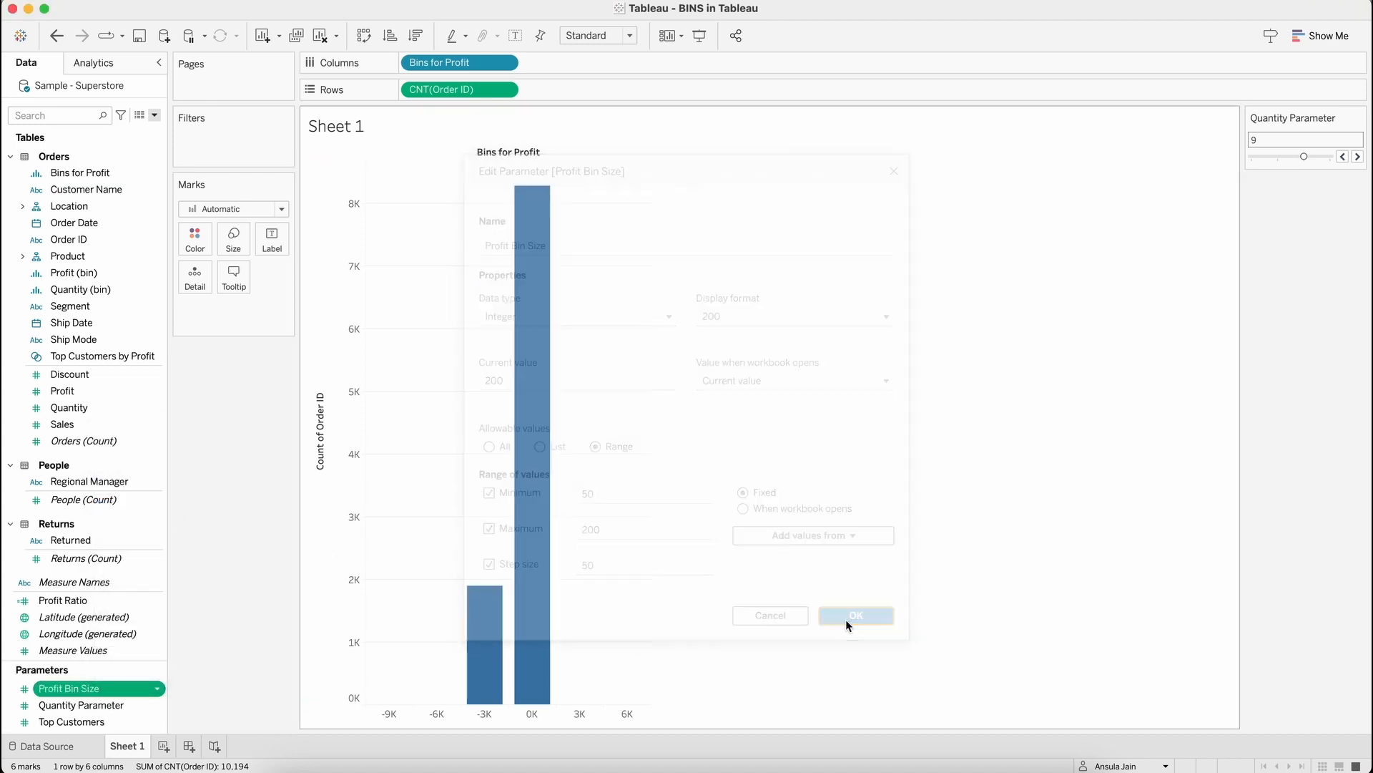
# Edit Bins for Profit so that its bin size is driven by the Profit Bin Size parameter
pyautogui.rightClick(133, 175)
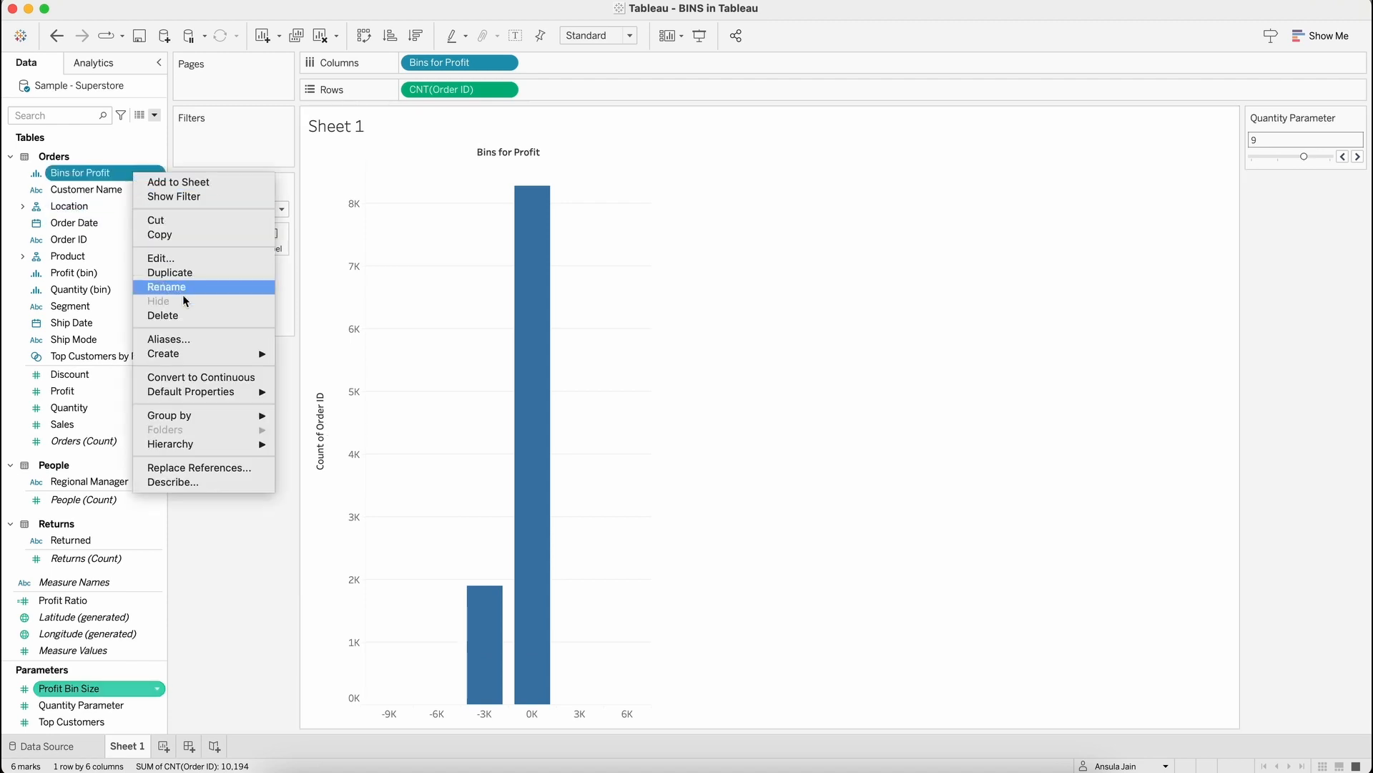
pyautogui.click(165, 262)
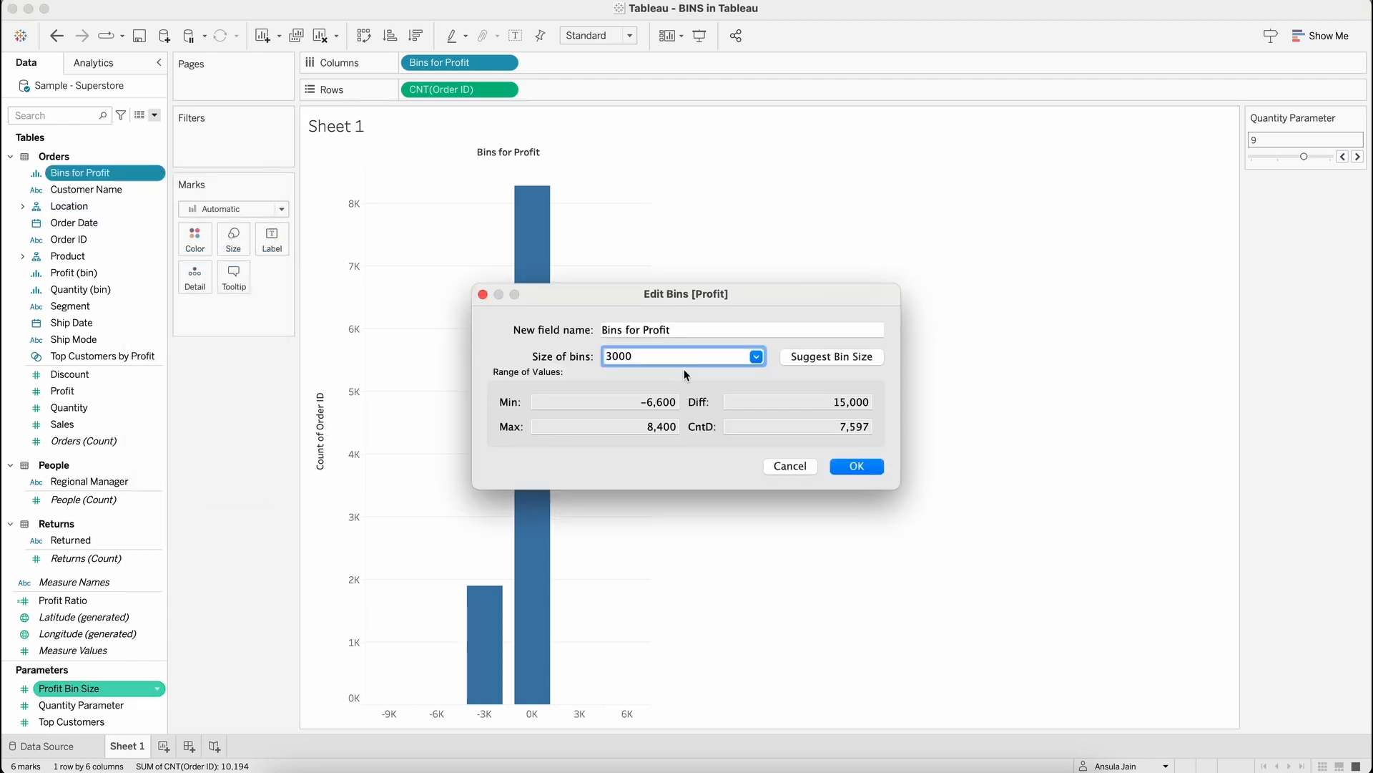
pyautogui.click(756, 357)
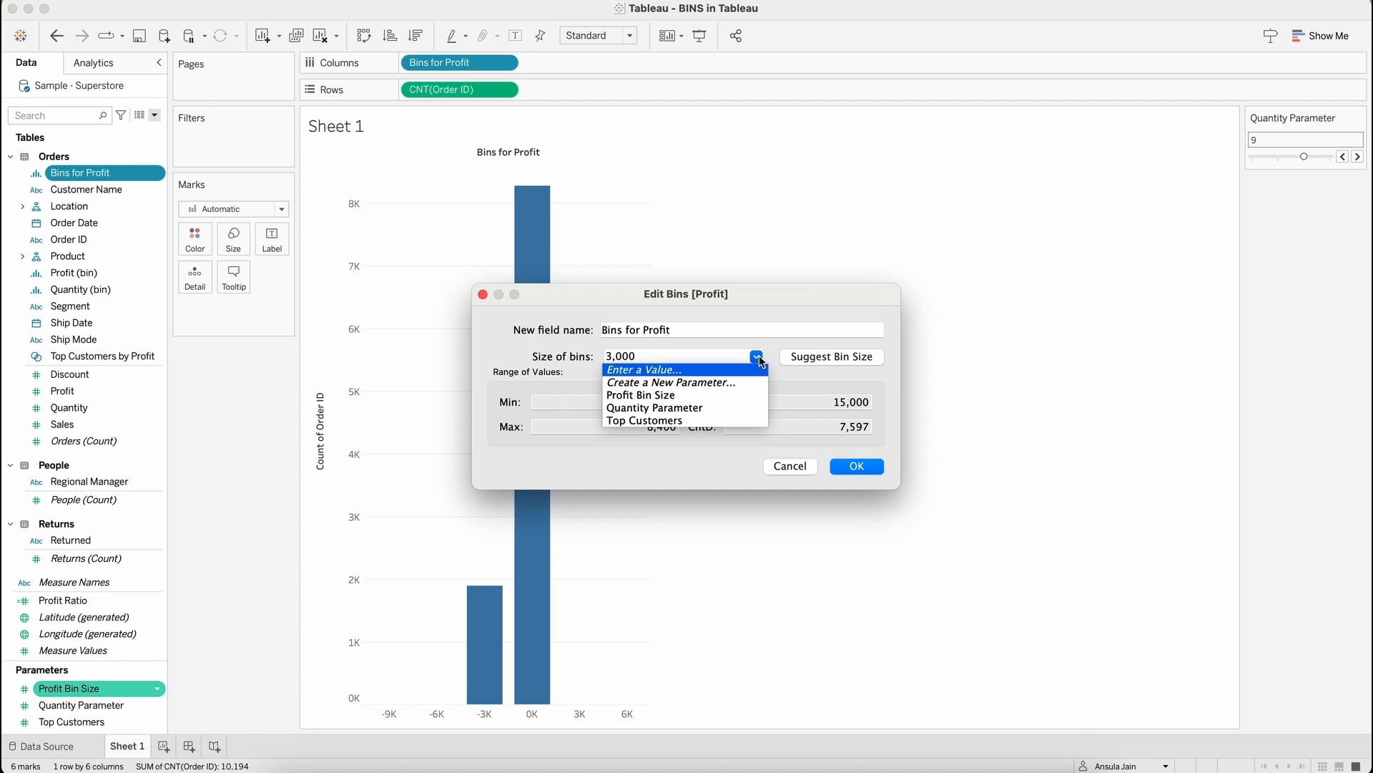
pyautogui.click(715, 395)
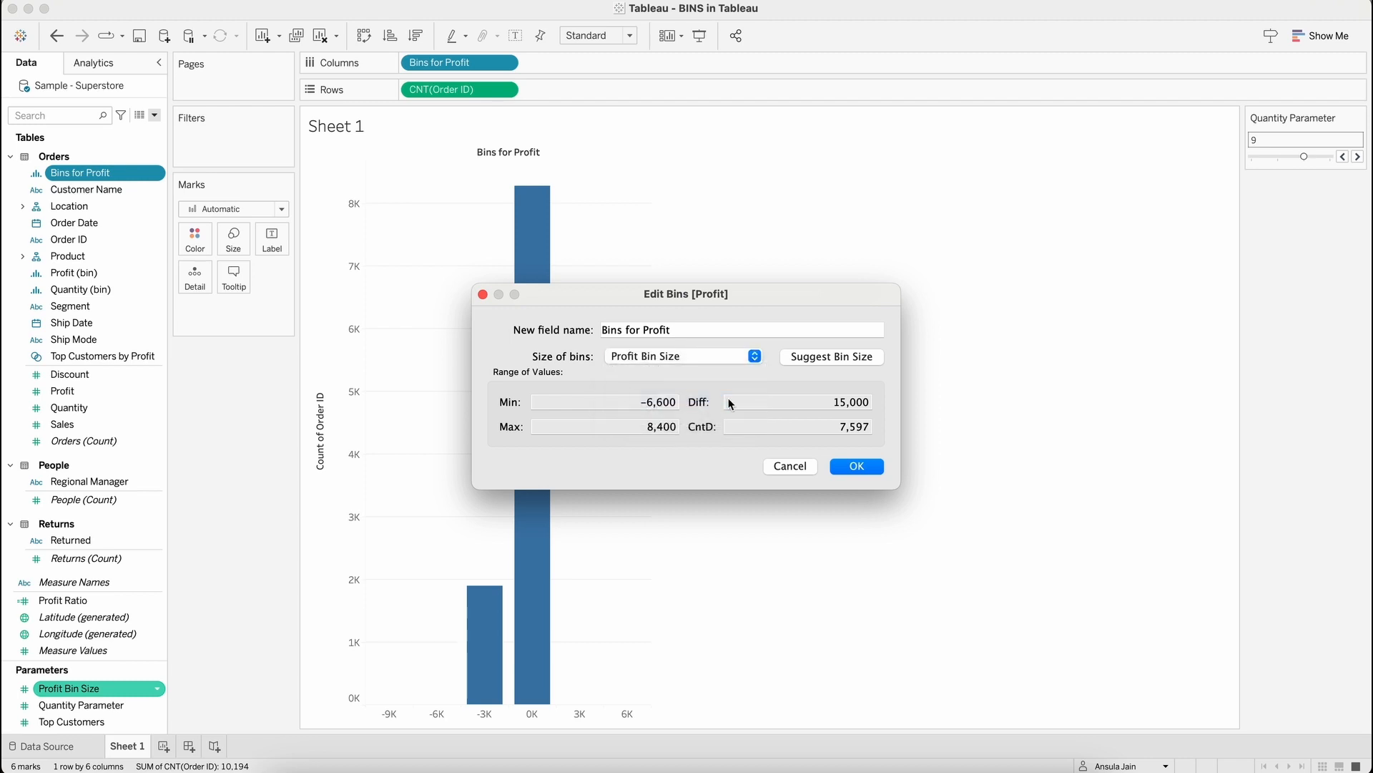
pyautogui.click(847, 465)
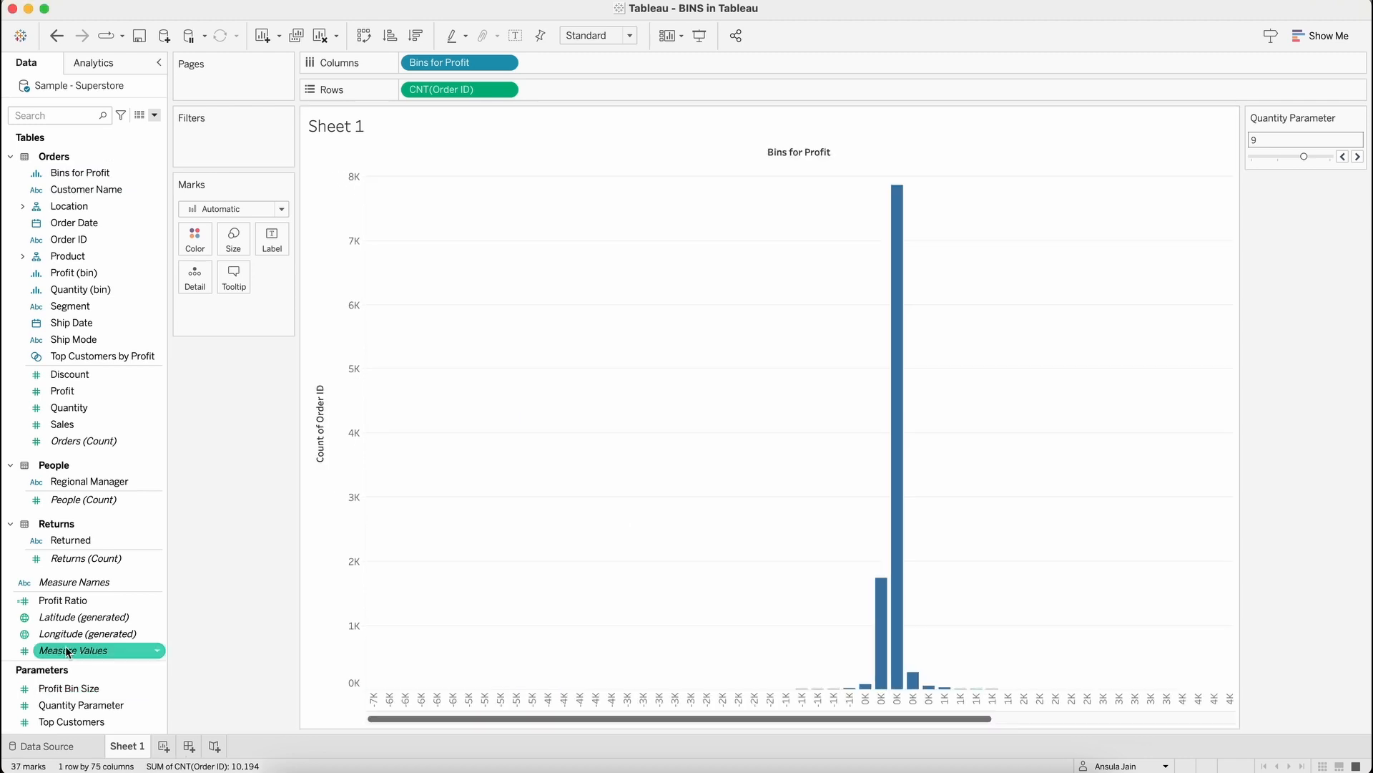
# Show the Profit Bin Size control on the sheet, lower it stepwise to 50 and examine the resulting histogram
pyautogui.rightClick(69, 688)
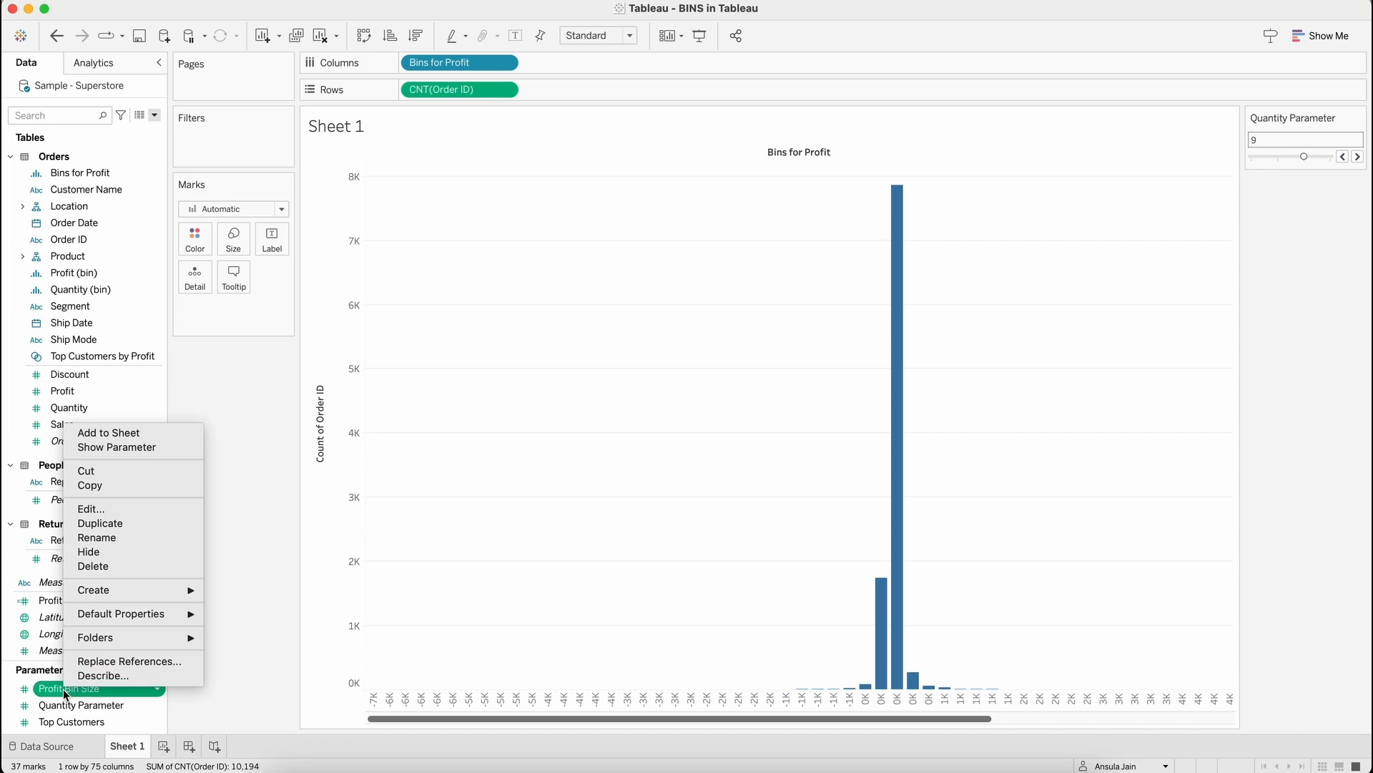
pyautogui.click(117, 447)
pyautogui.click(1343, 226)
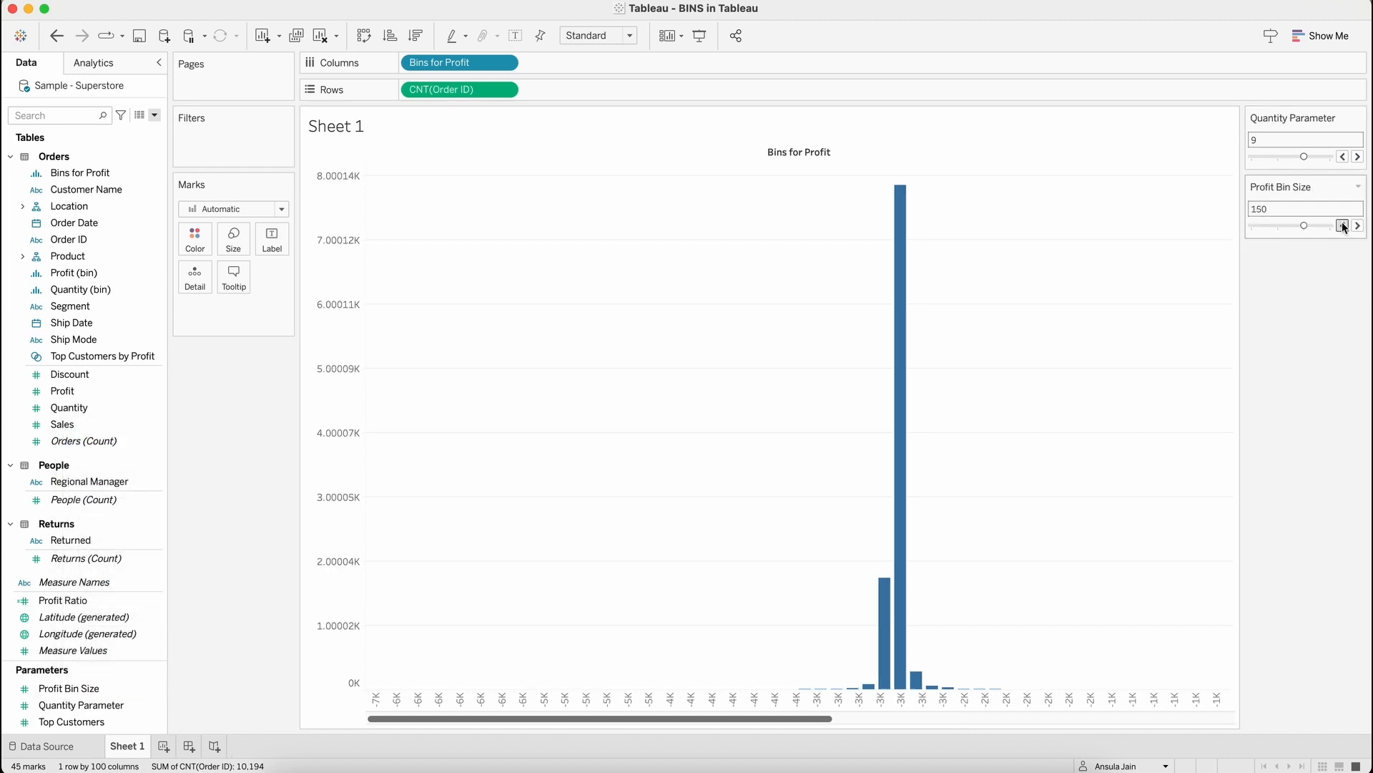
pyautogui.click(1343, 226)
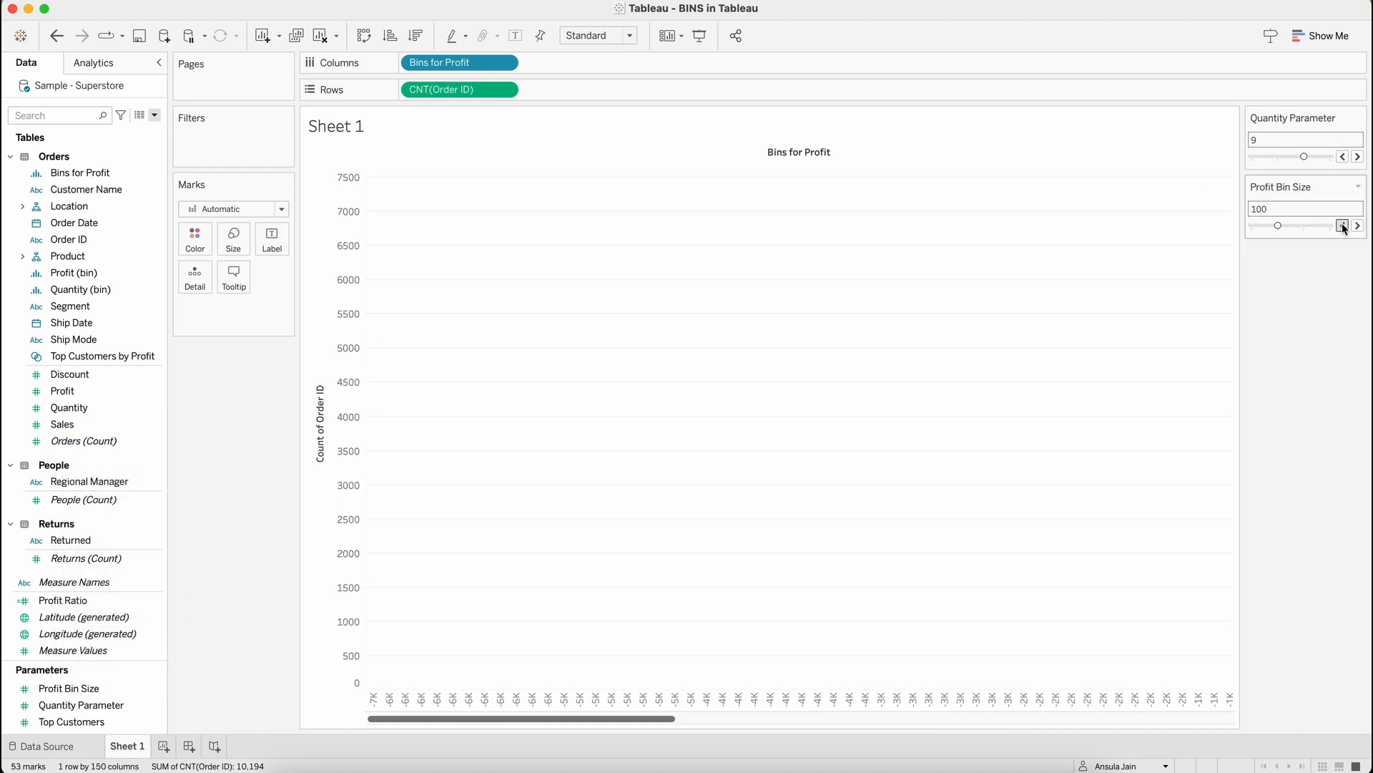
pyautogui.click(1344, 226)
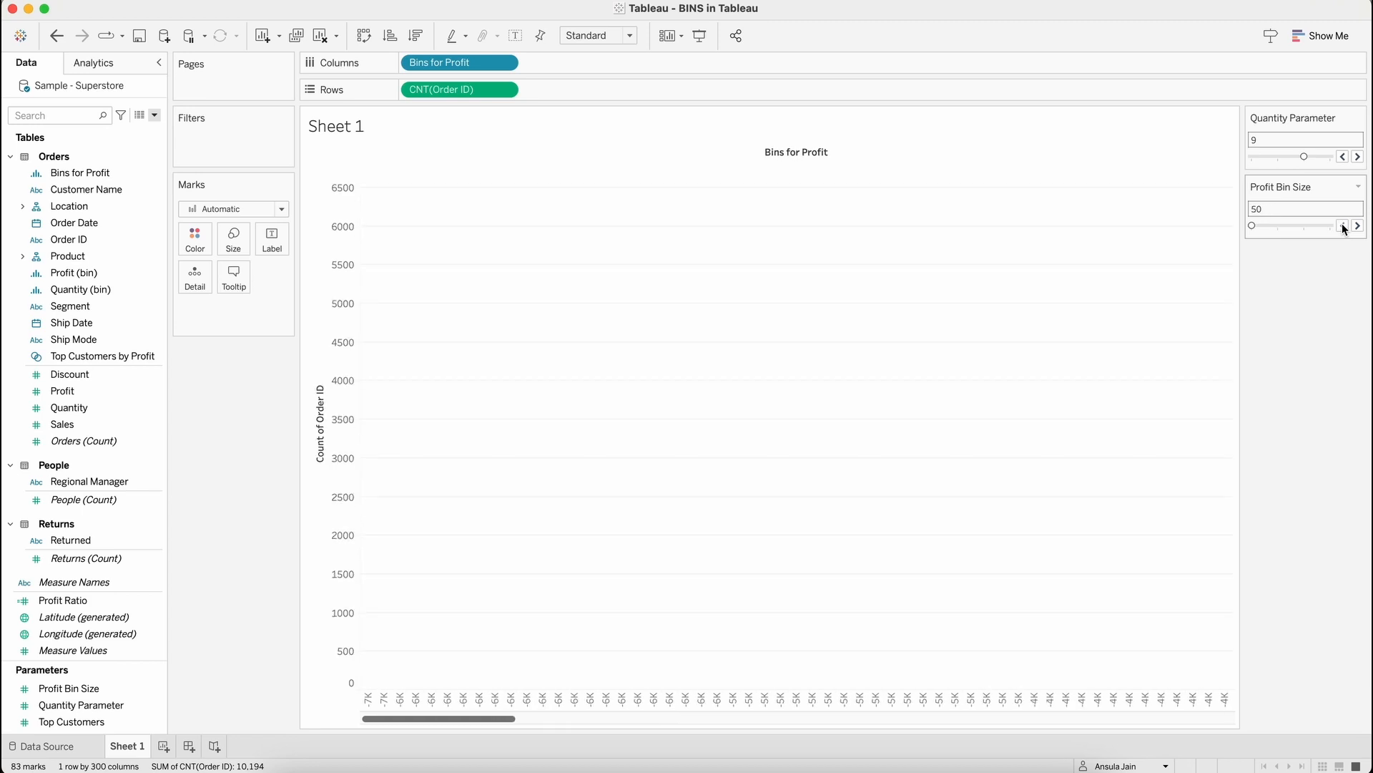
pyautogui.hscroll(15, 1174, 325)
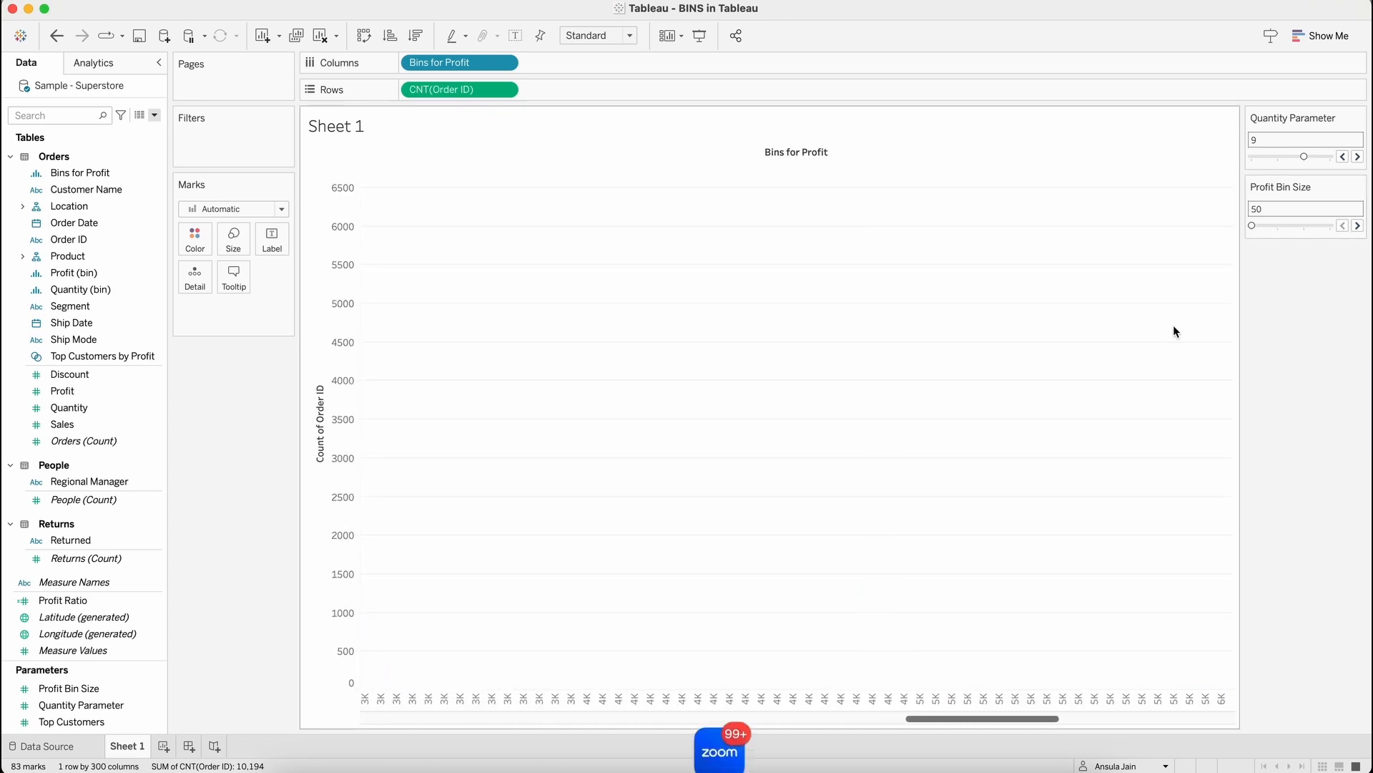
pyautogui.hscroll(-15, 1173, 325)
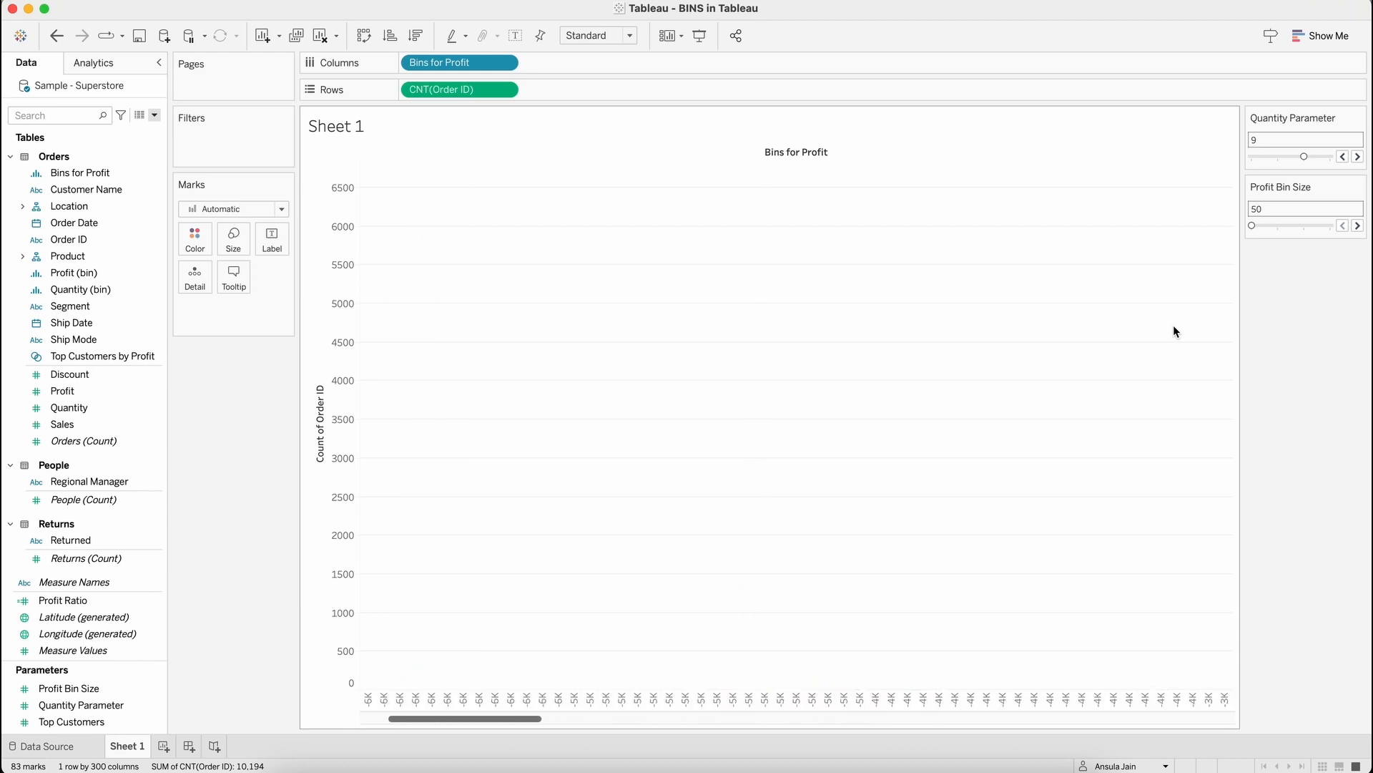
# Set the Profit Bin Size parameter's range to a minimum of 1000, a maximum of 2000 and a step size of 500
pyautogui.click(121, 688)
pyautogui.rightClick(121, 688)
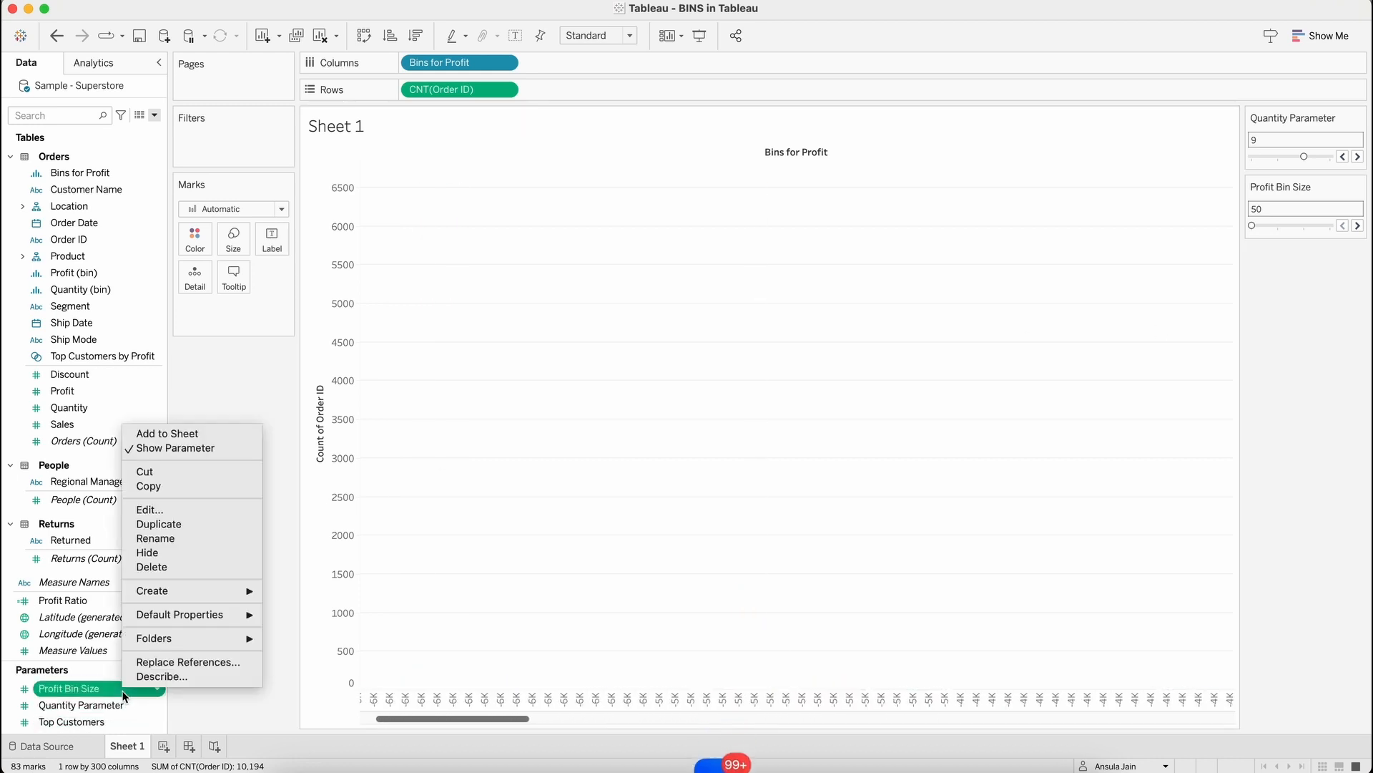
pyautogui.click(185, 516)
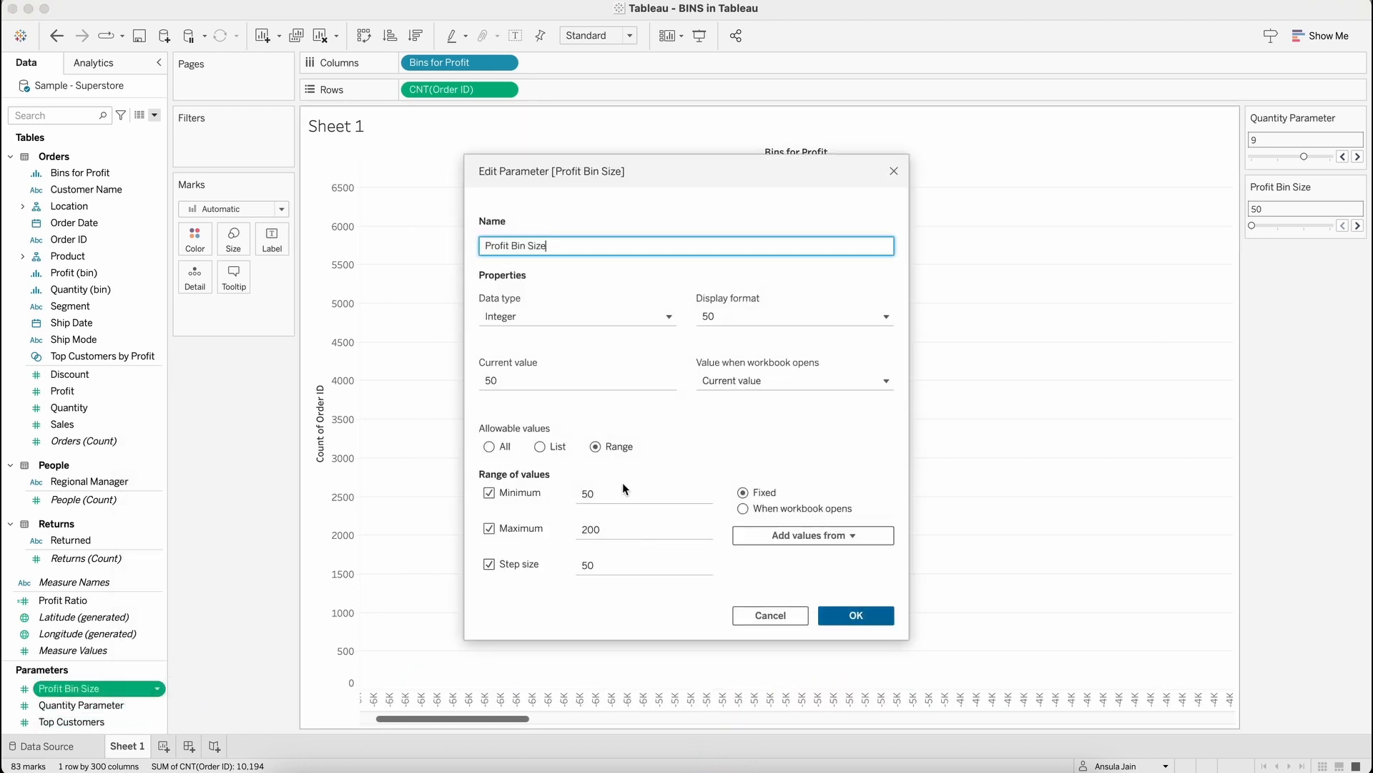
pyautogui.click(623, 491)
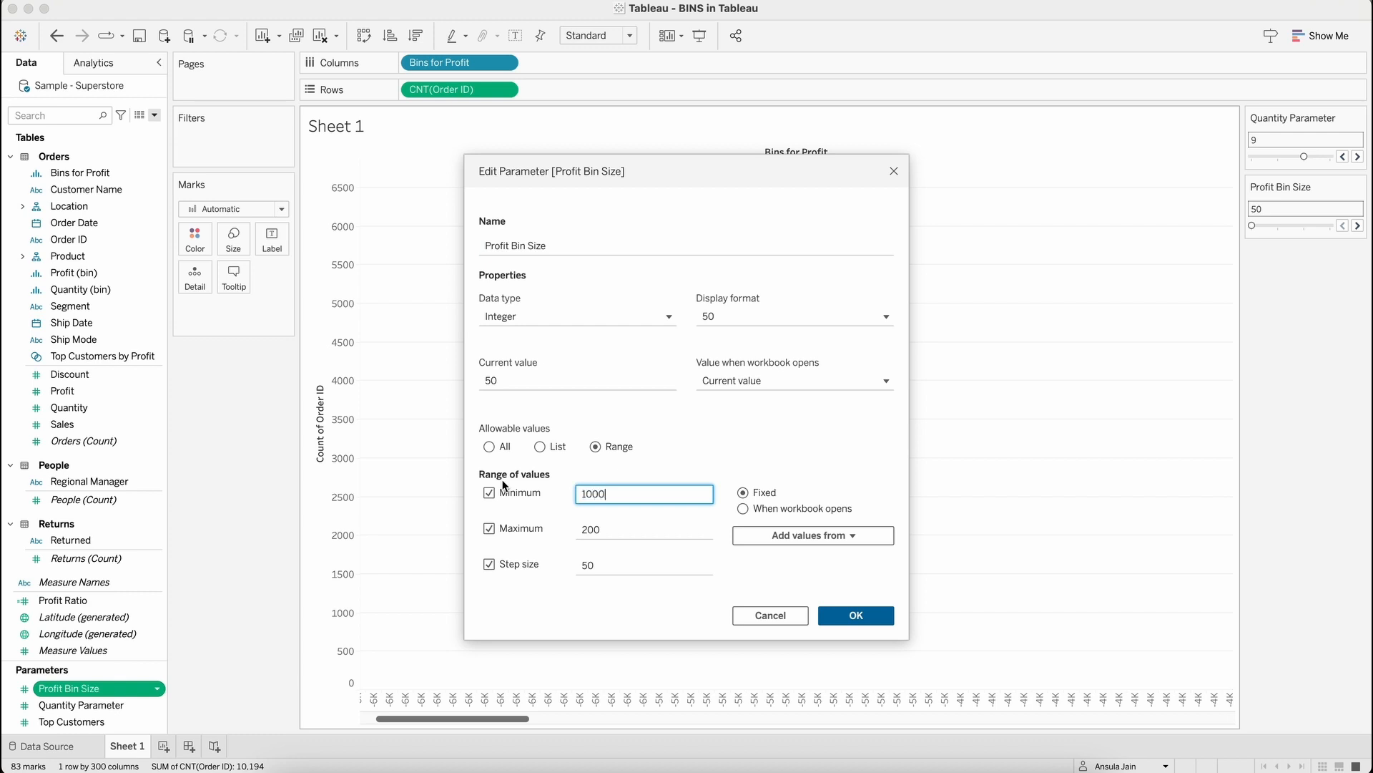
pyautogui.write('1000')
pyautogui.click(615, 529)
pyautogui.click(646, 529)
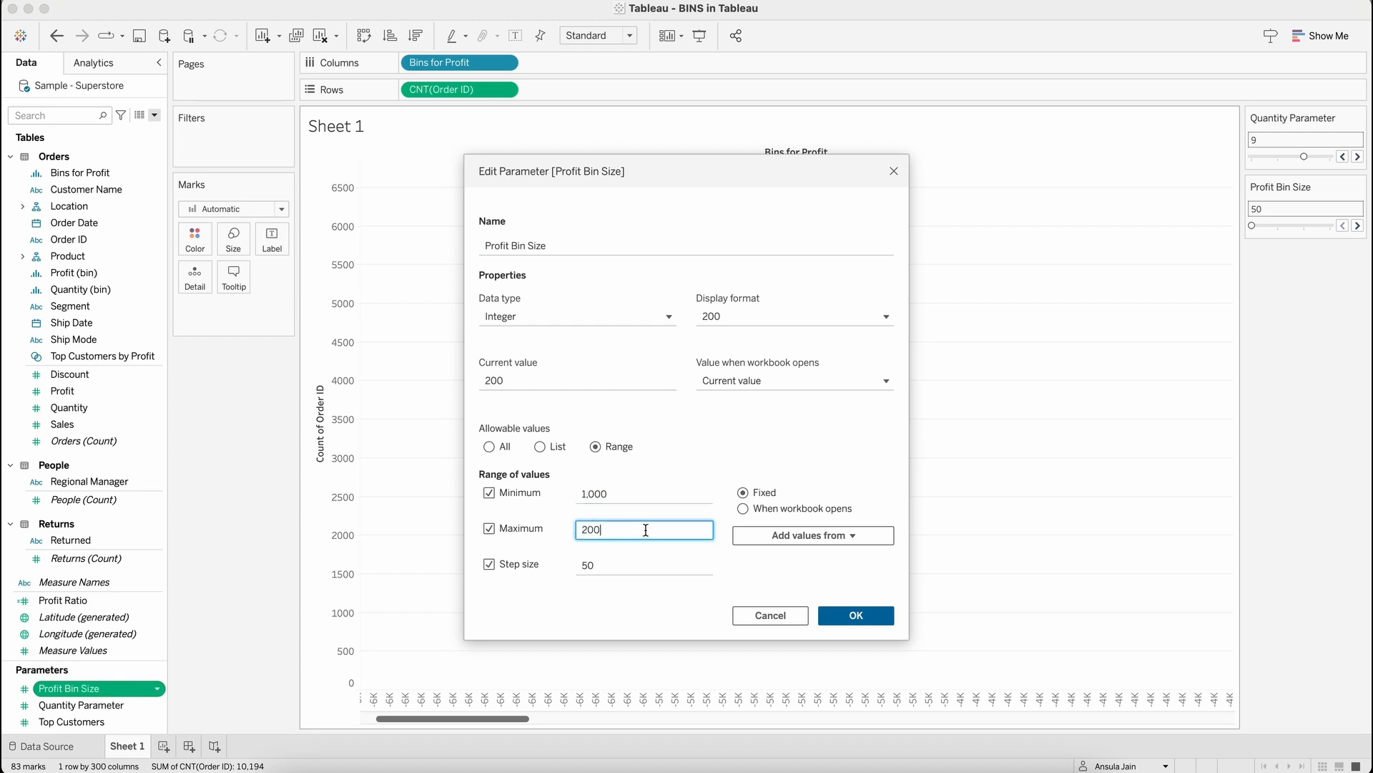
pyautogui.write('0')
pyautogui.click(615, 565)
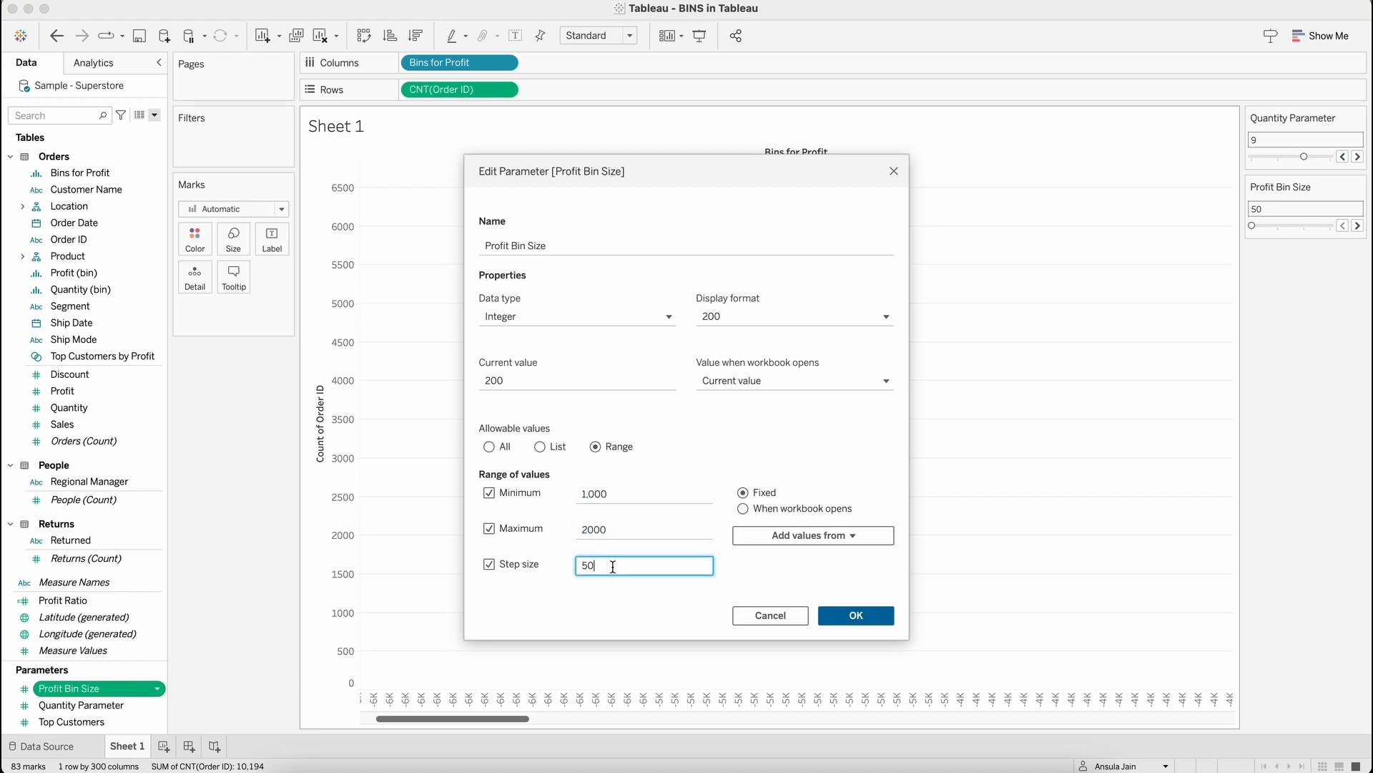
pyautogui.write('0')
pyautogui.click(848, 614)
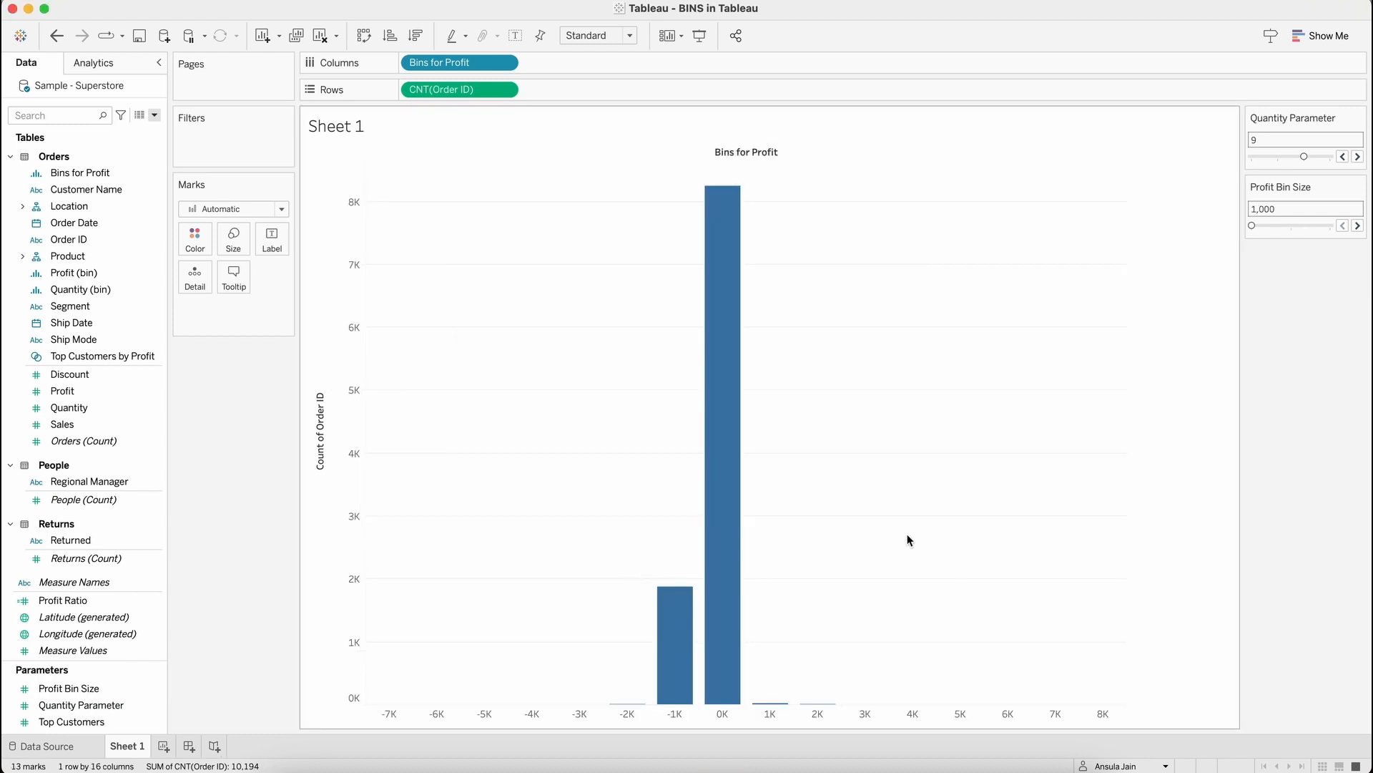